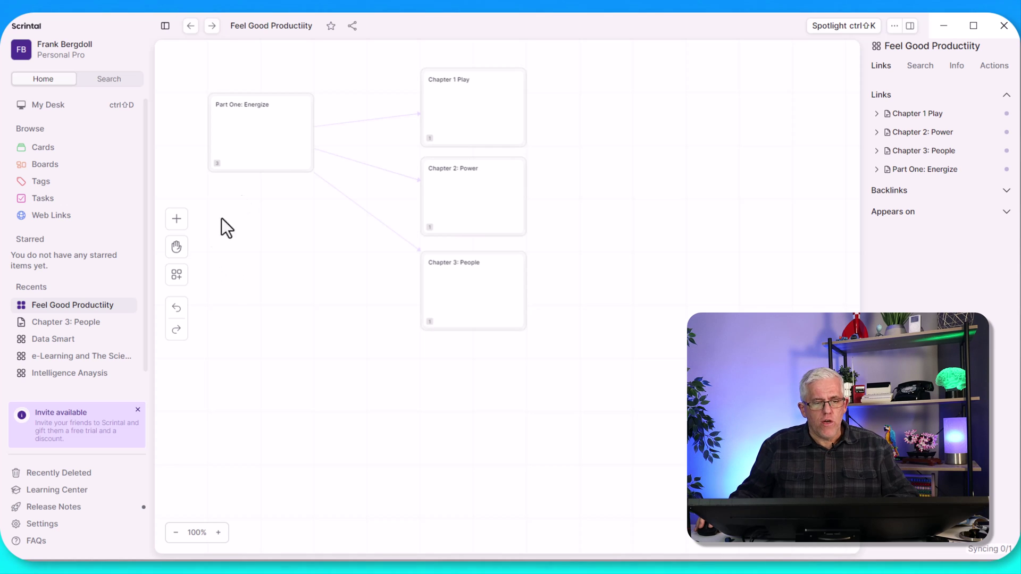
Add a new card below Part One: Energize titled 'Part 2 UNBLOCK'
left_click(176, 219)
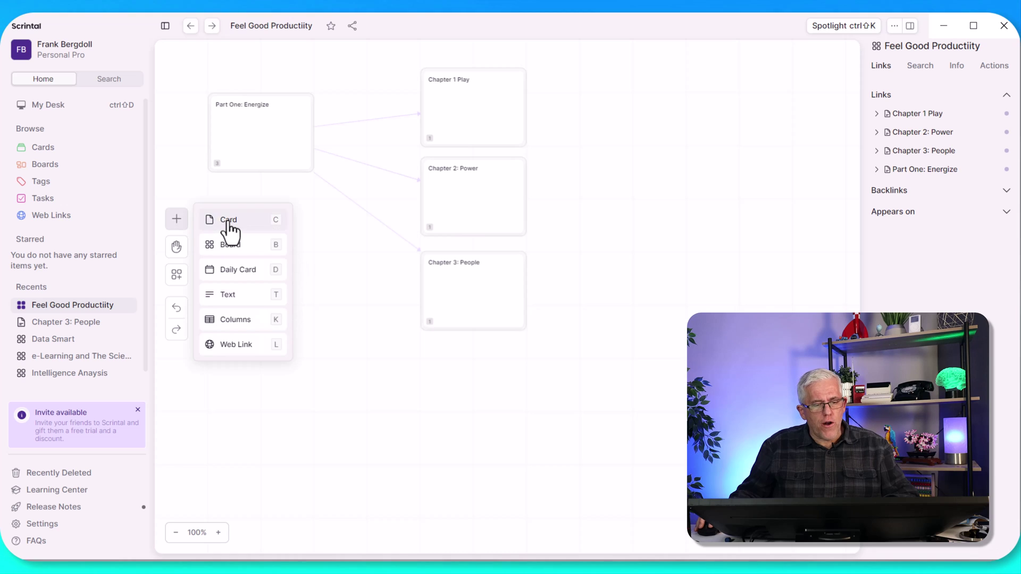
left_click_drag(228, 222, 265, 240)
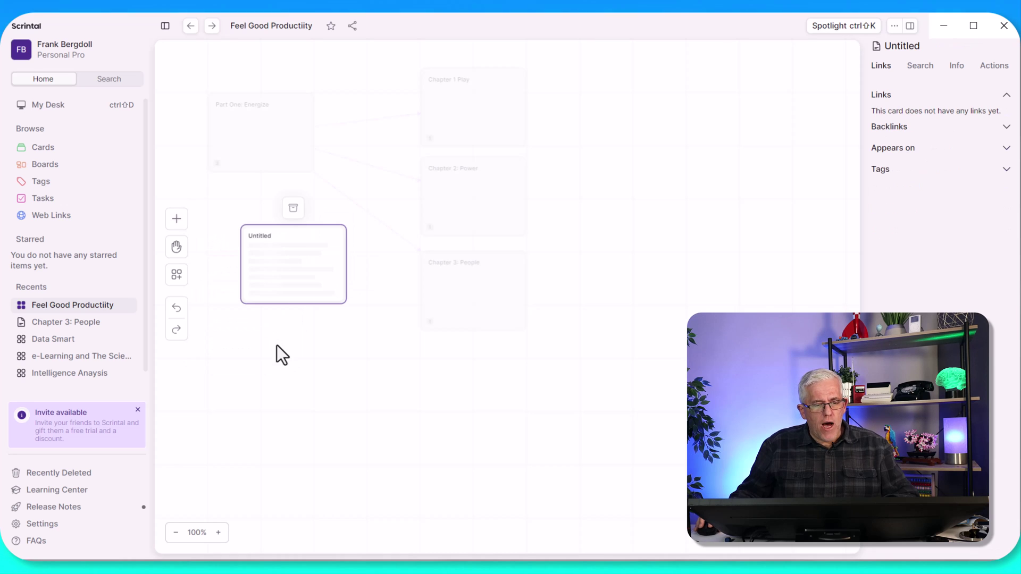
double_click(260, 266)
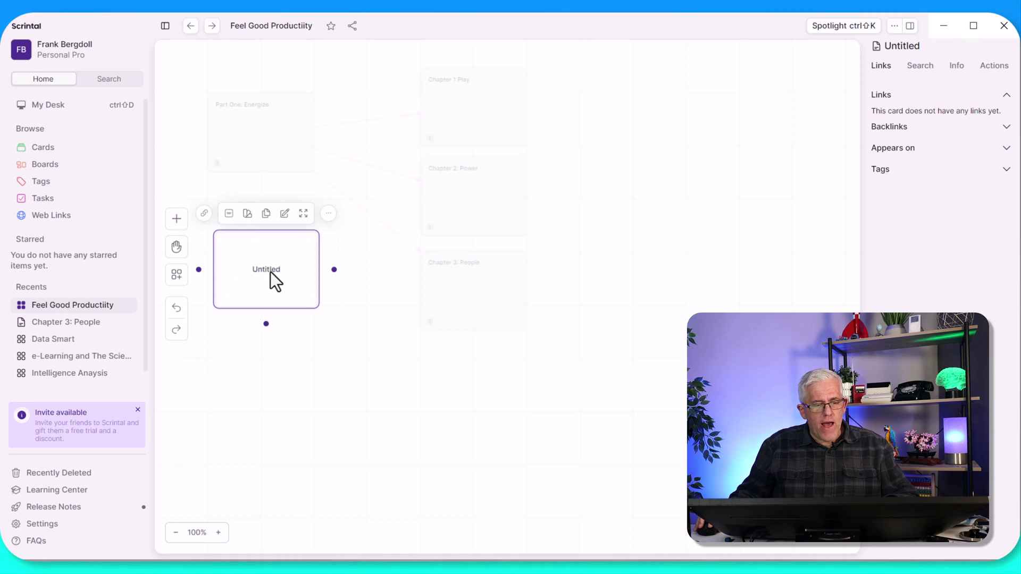
type("P")
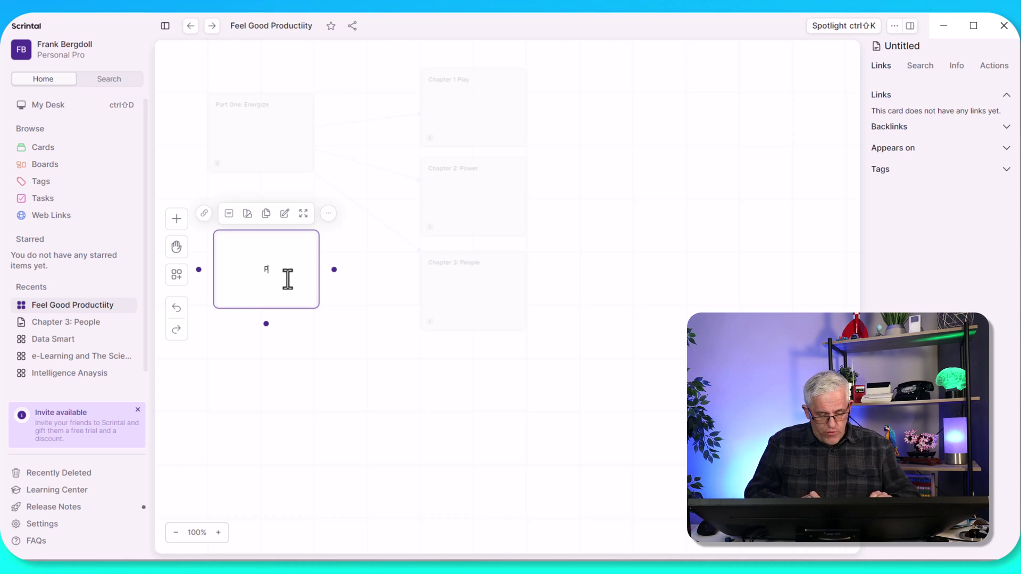
type("art")
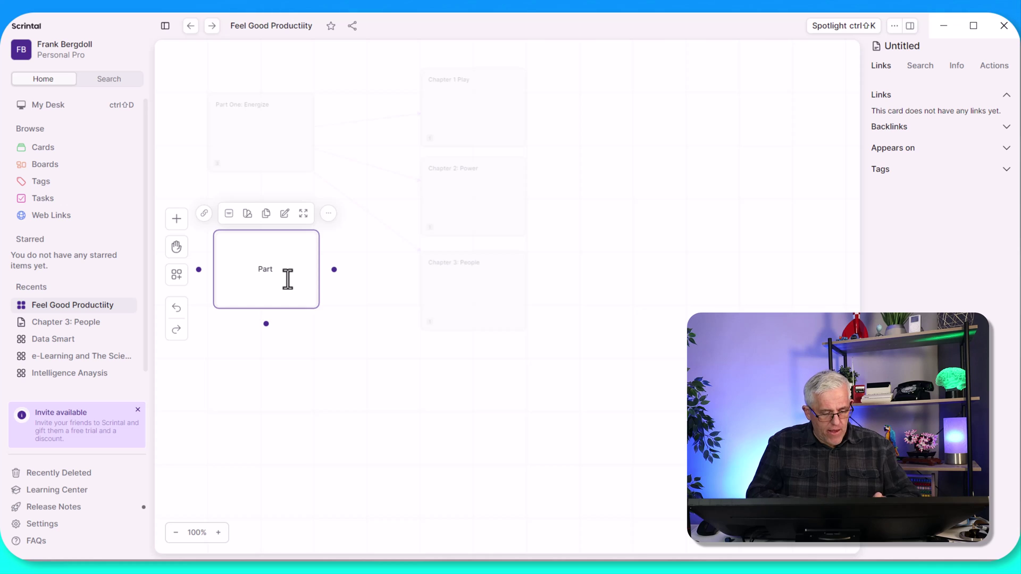
type(" 2")
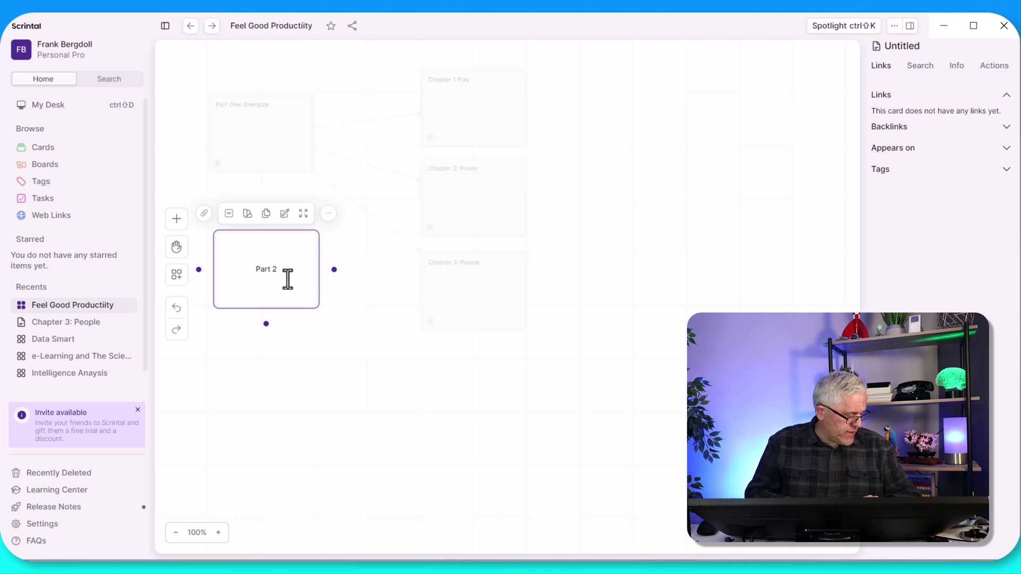
type(" U")
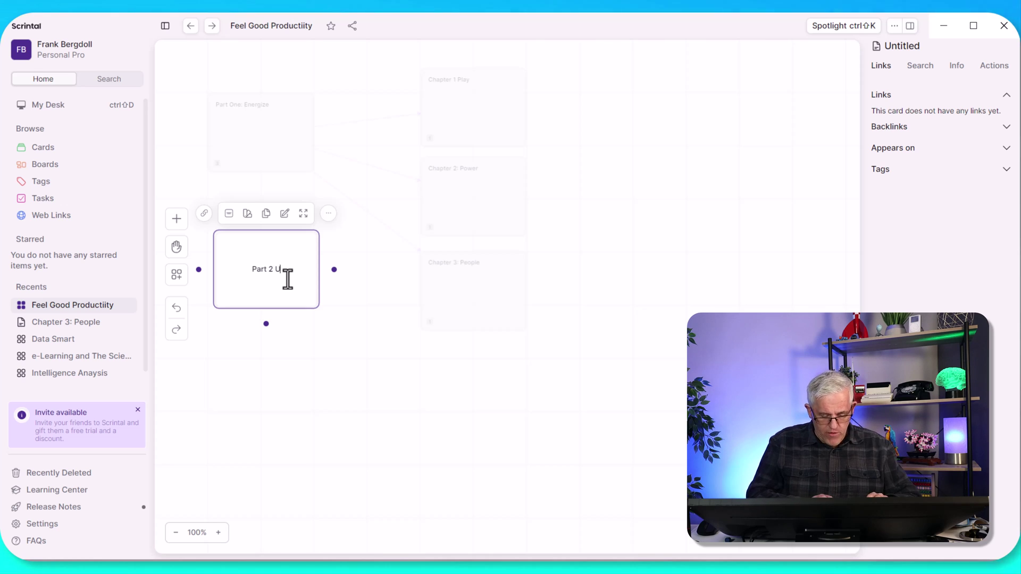
type("NBLOC")
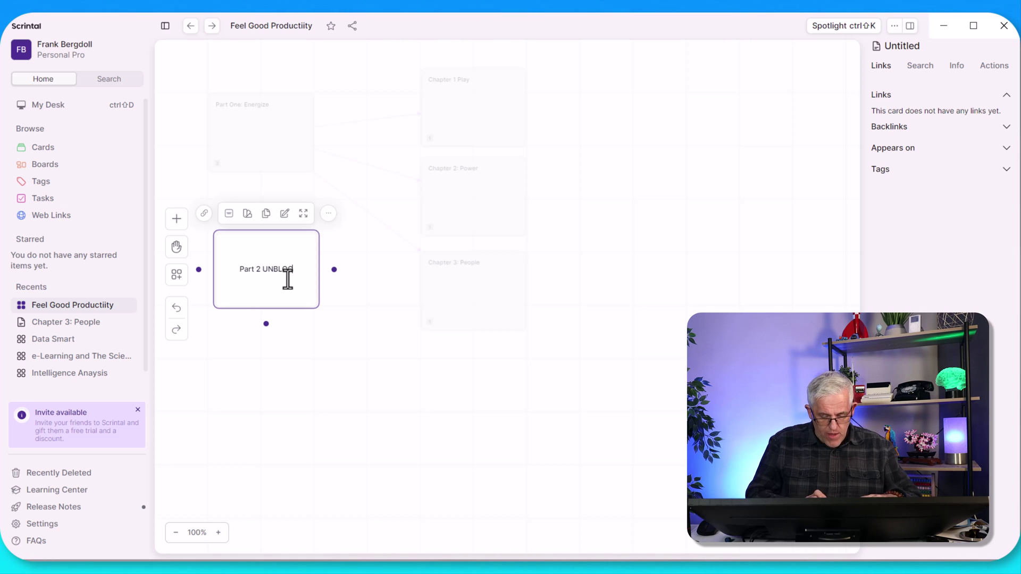
type("K")
left_click(308, 372)
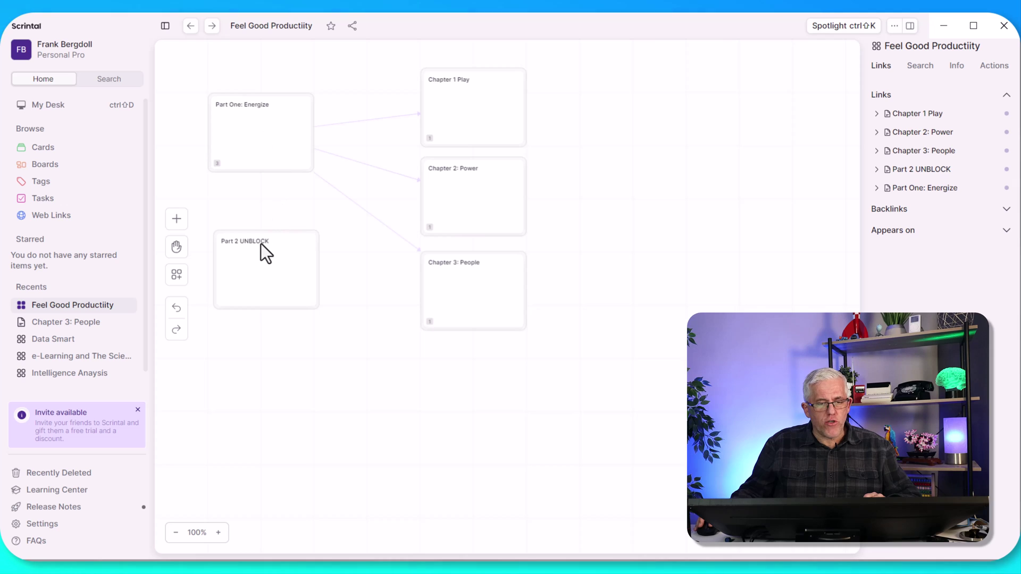
Link Part One: Energize to the Part 2 UNBLOCK card
left_click(266, 164)
left_click_drag(260, 187, 288, 301)
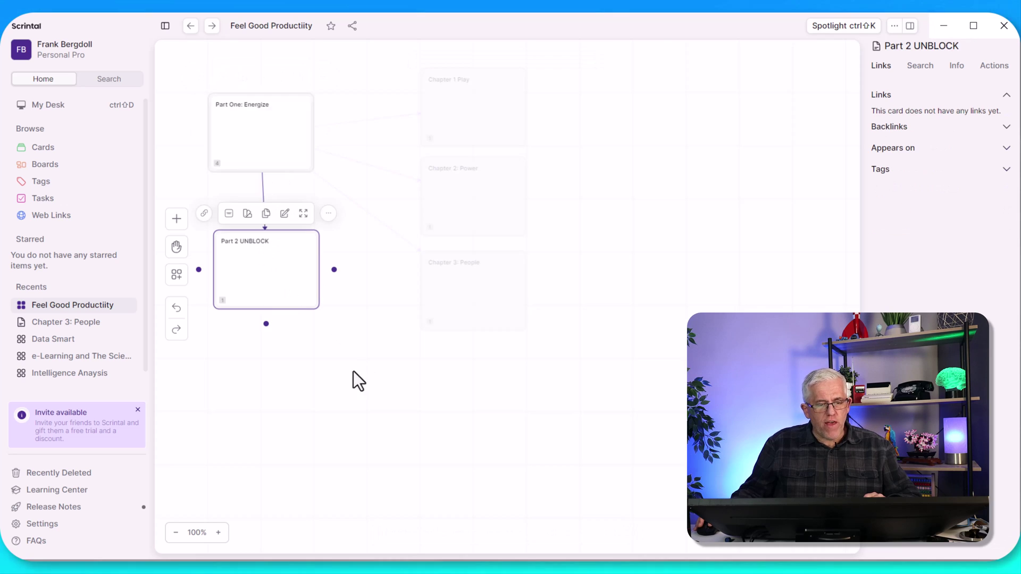
left_click(308, 356)
left_click(293, 124)
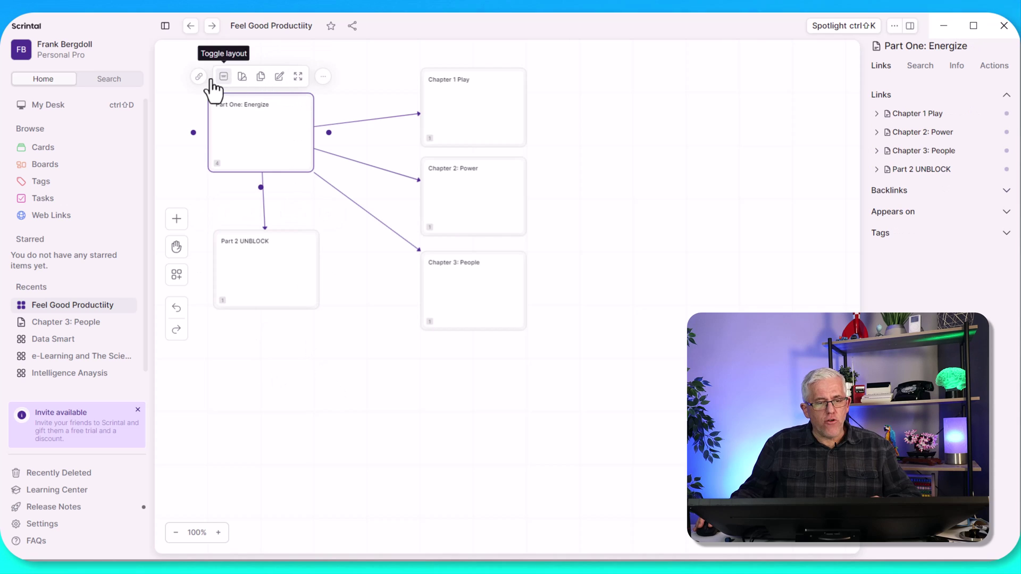
Colour Part One: Energize, Chapter 1 Play, Chapter 2: Power and Chapter 3: People green
left_click(242, 77)
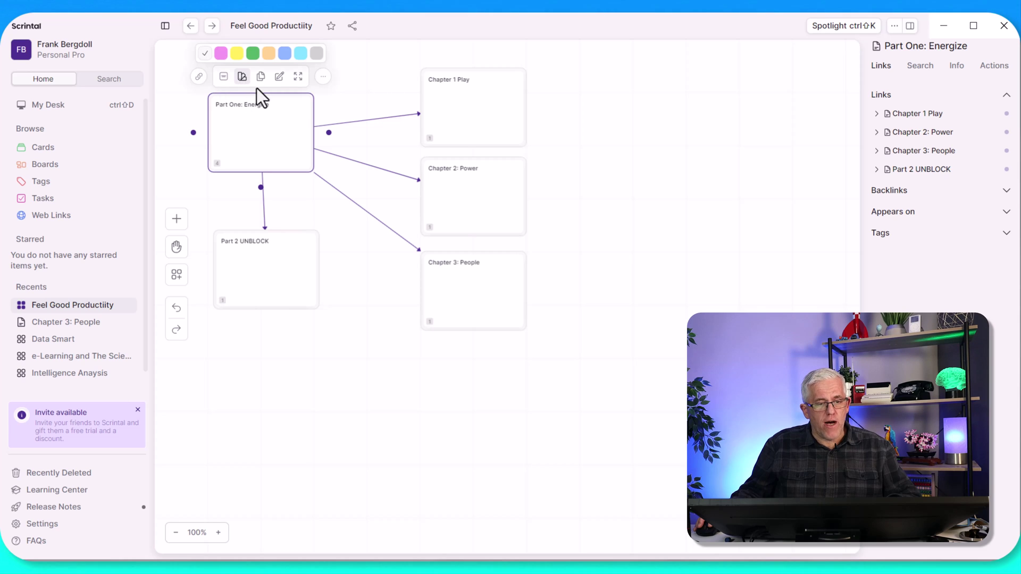
left_click(252, 55)
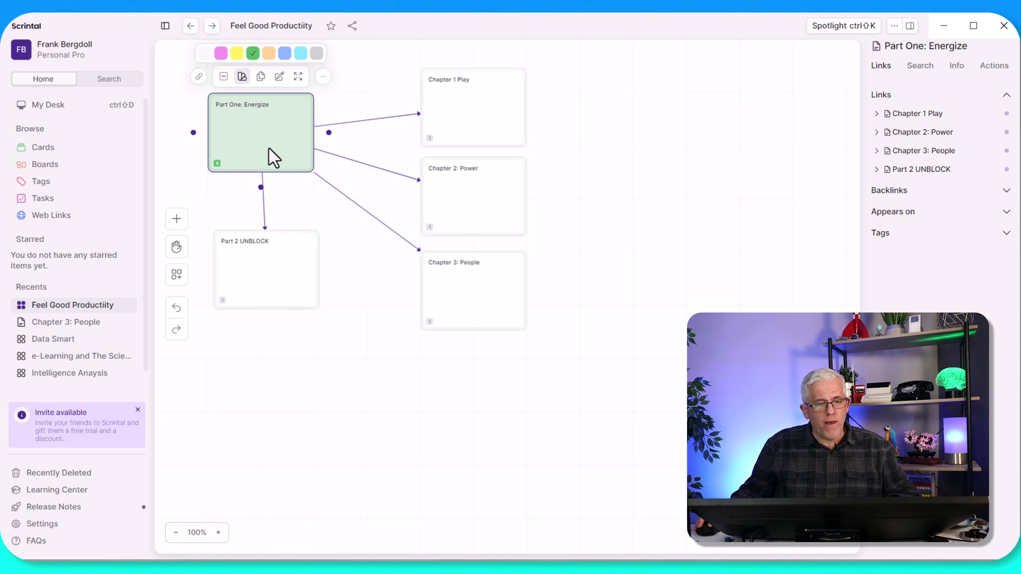
left_click(470, 113)
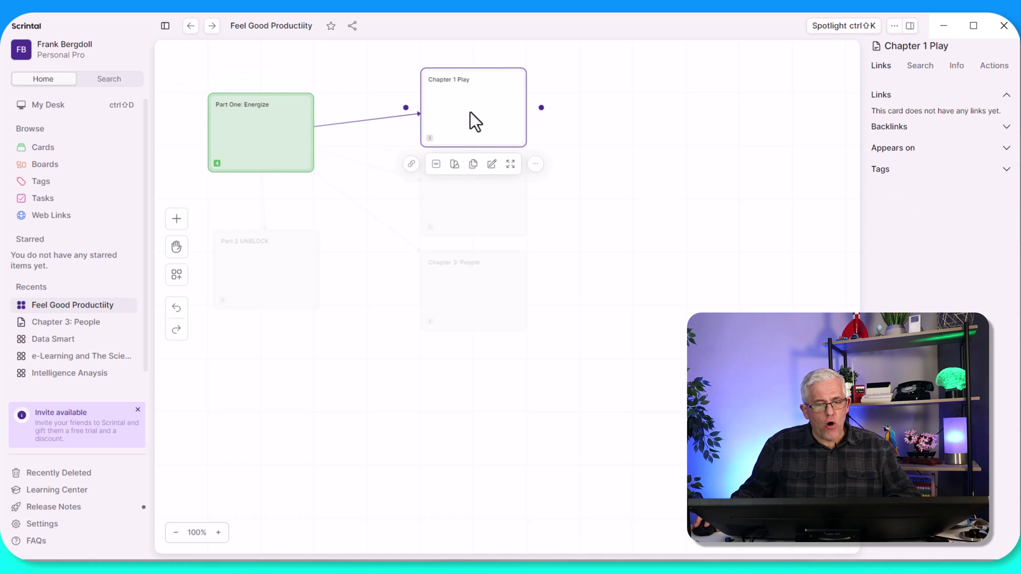
left_click(452, 166)
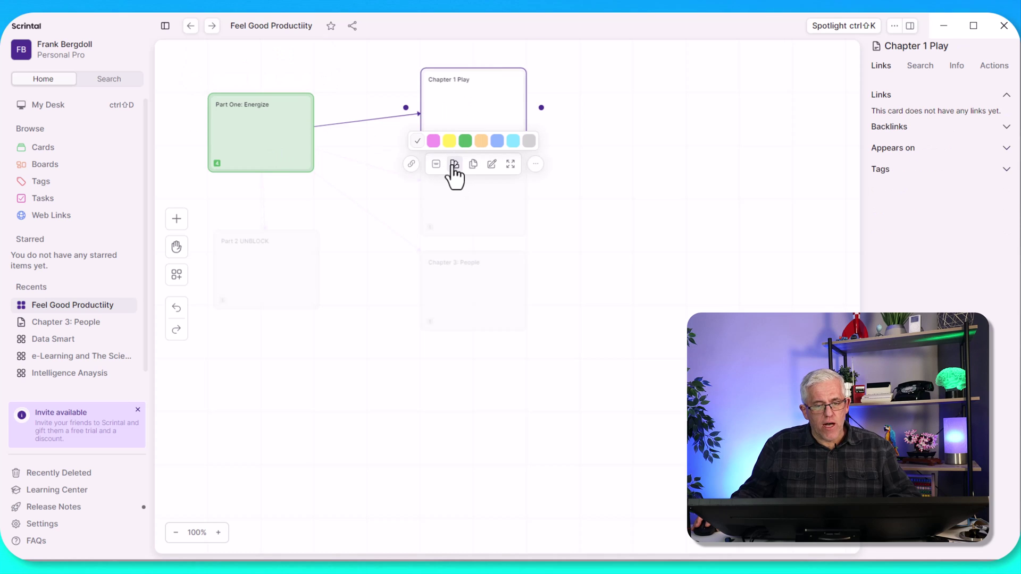
left_click(401, 222)
left_click(474, 196)
left_click(454, 140)
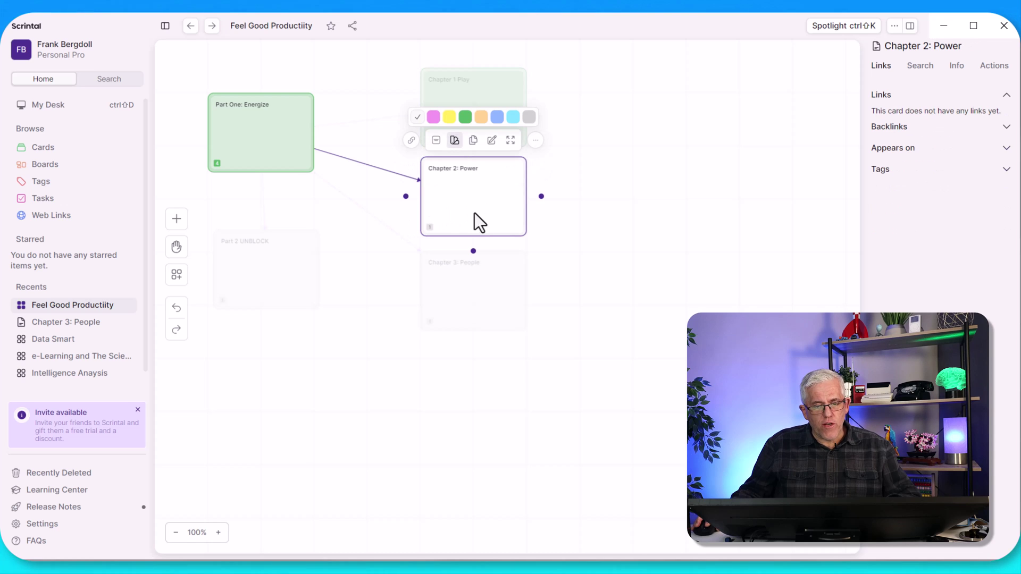
left_click(466, 120)
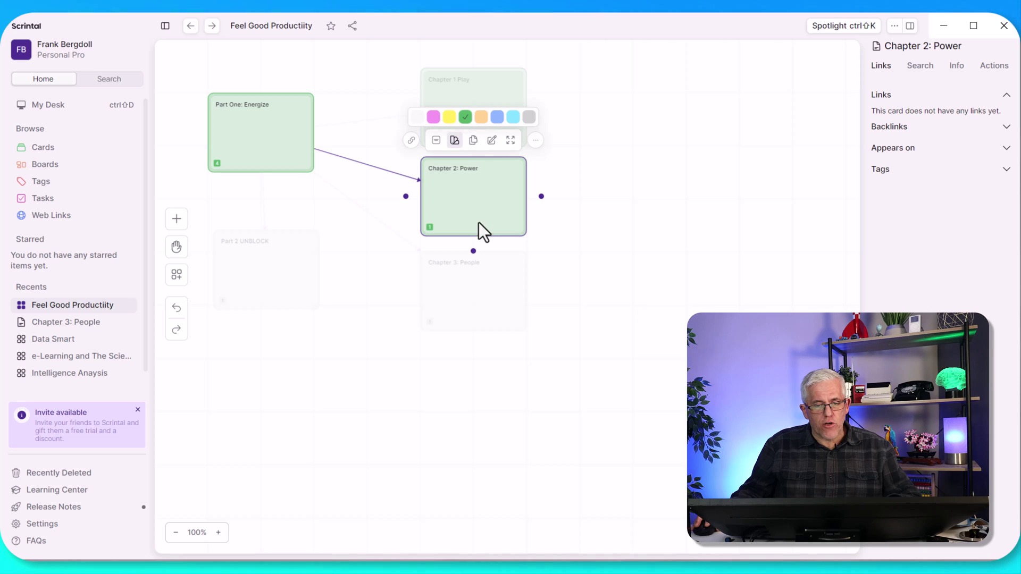
left_click(479, 281)
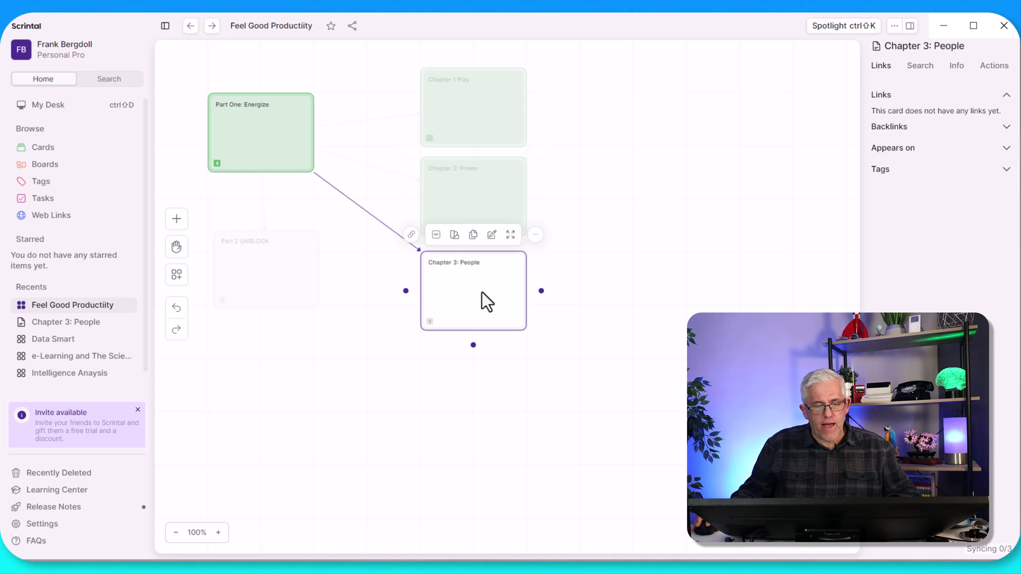
left_click(453, 233)
left_click(466, 214)
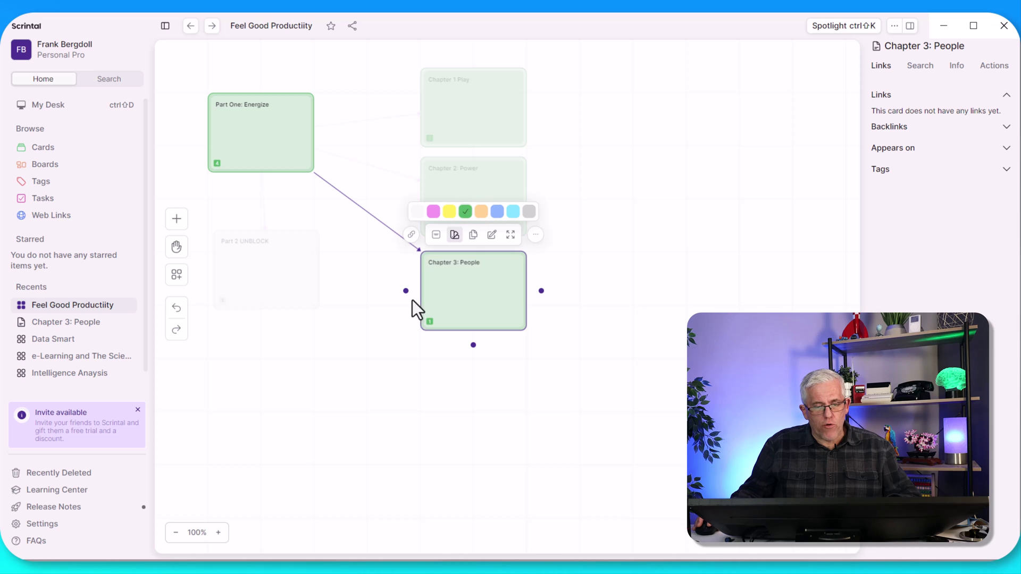
Colour the Part 2 UNBLOCK card light blue
left_click(266, 263)
left_click(247, 213)
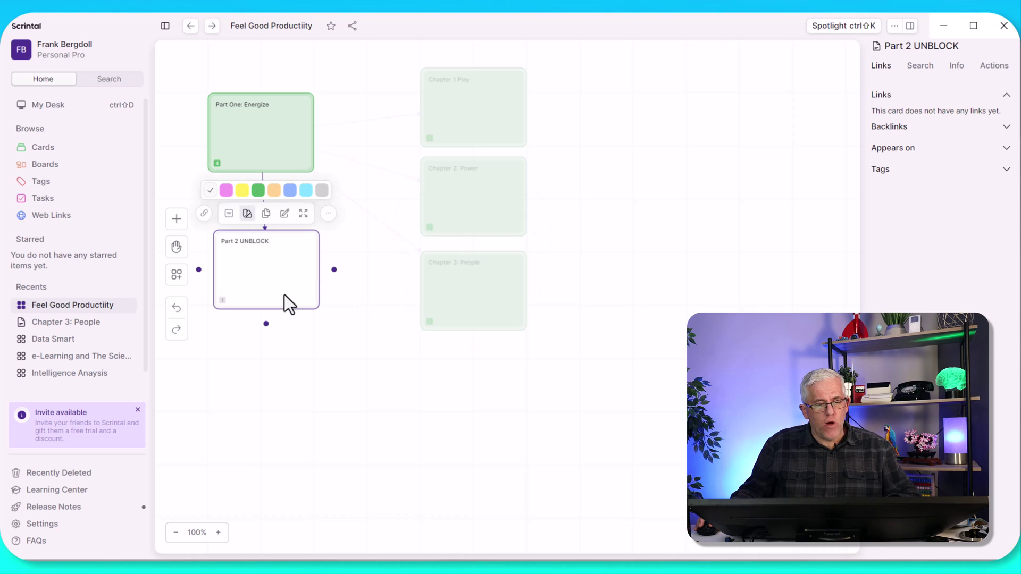
left_click(290, 191)
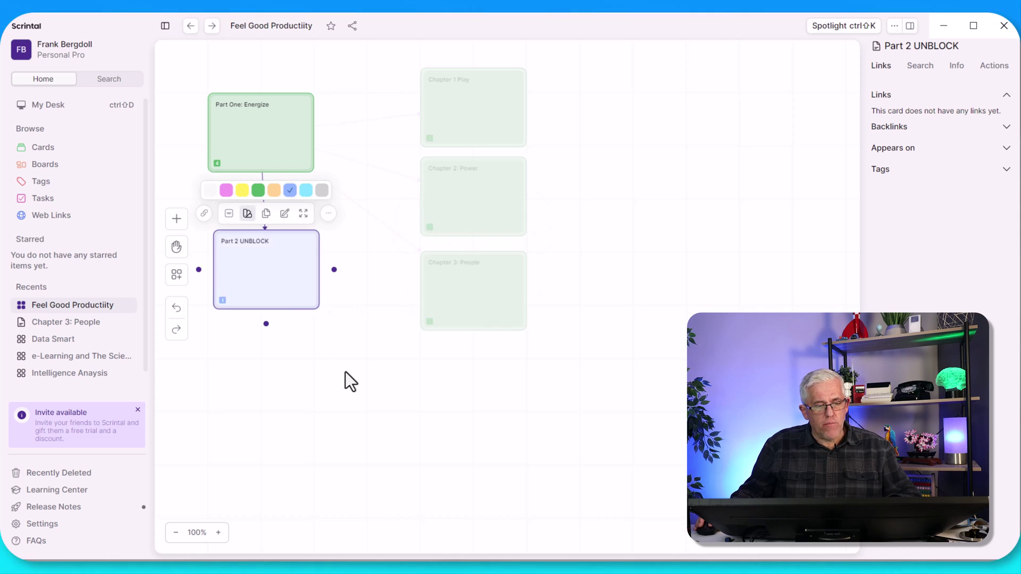
left_click(346, 373)
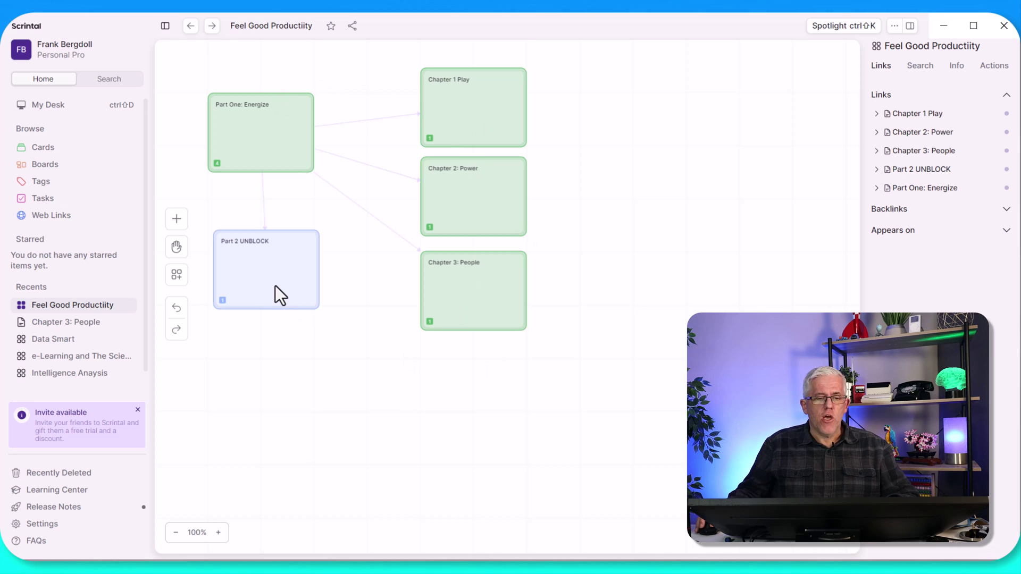
Drag Part 2 UNBLOCK further down the board and zoom out to see everything
left_click_drag(277, 307, 273, 415)
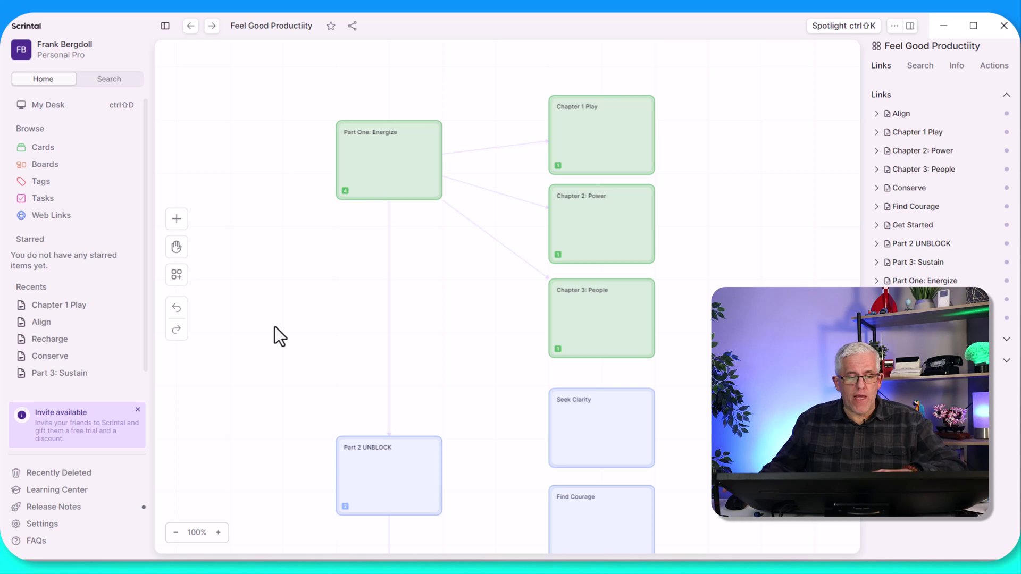
left_click(176, 534)
left_click(176, 533)
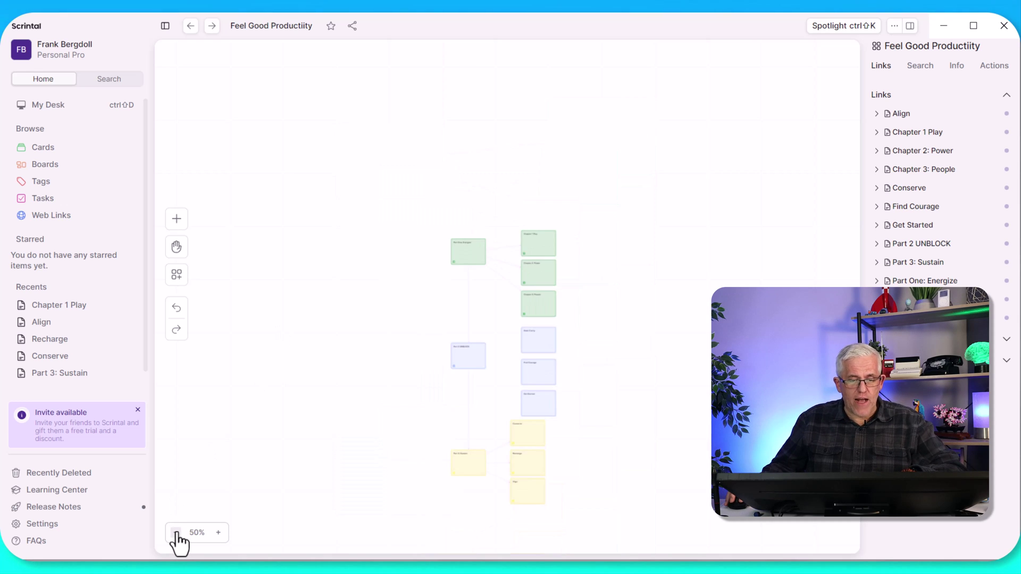
left_click(176, 534)
Pan and zoom back in to bring Part One: Energize and the chapter cards into view
left_click(176, 250)
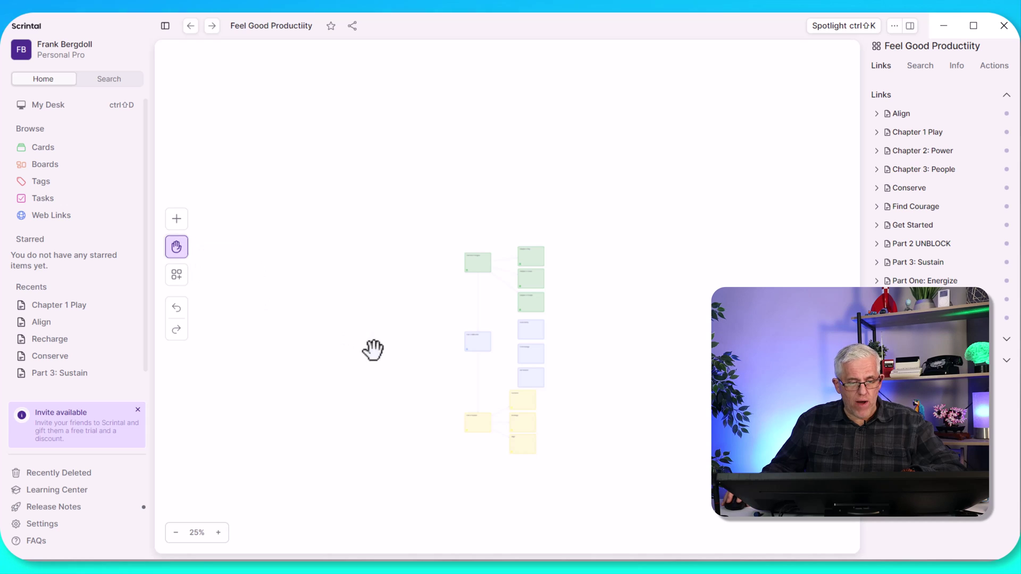
left_click_drag(374, 349, 360, 295)
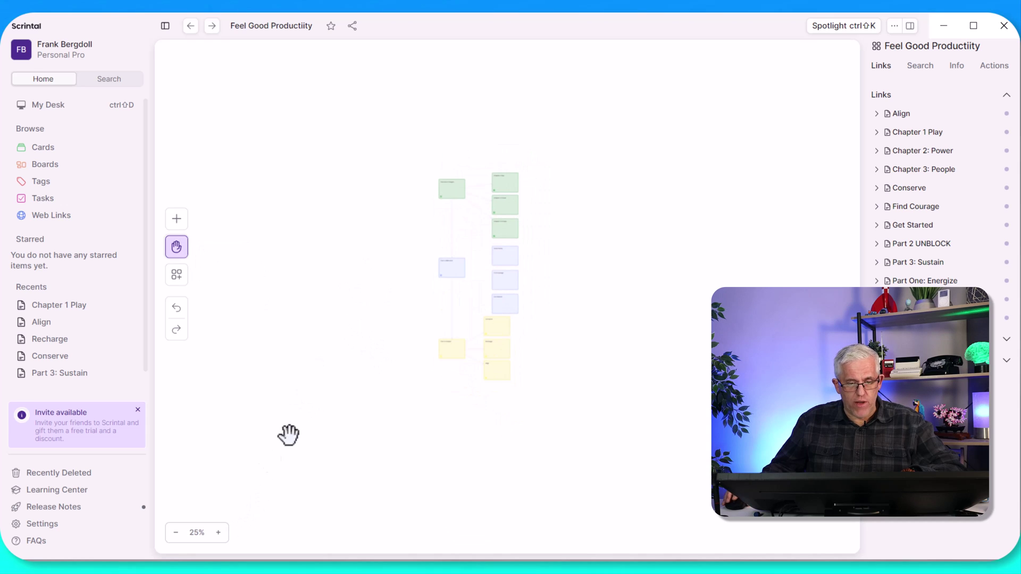
left_click(218, 533)
left_click(218, 532)
left_click(218, 532)
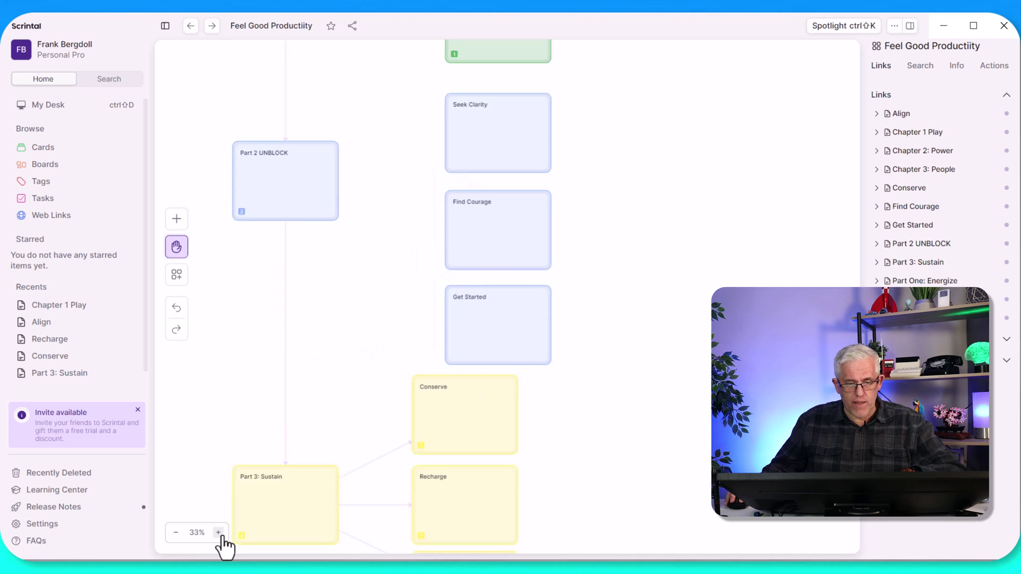
left_click_drag(249, 292, 383, 440)
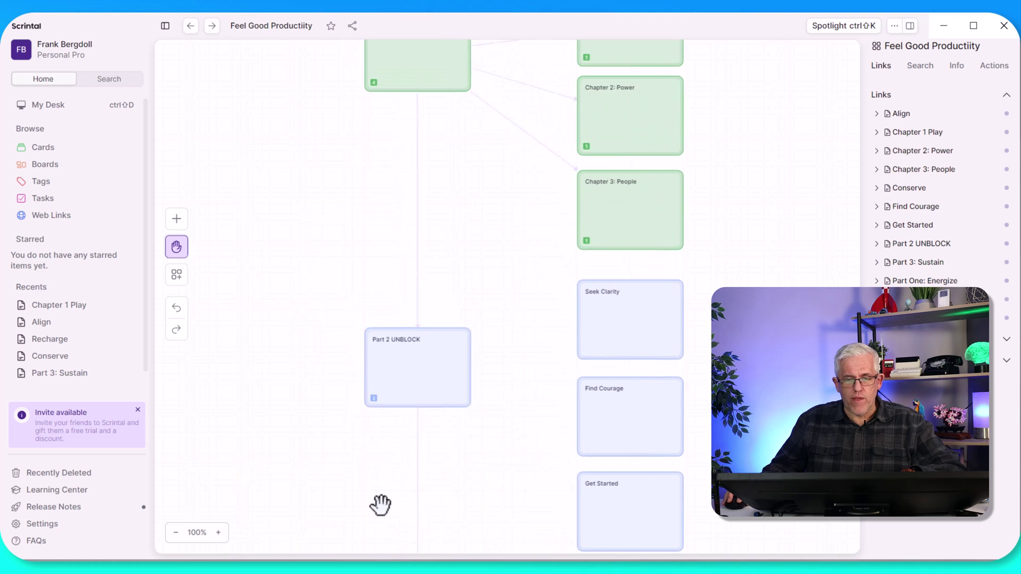
left_click_drag(279, 293, 313, 349)
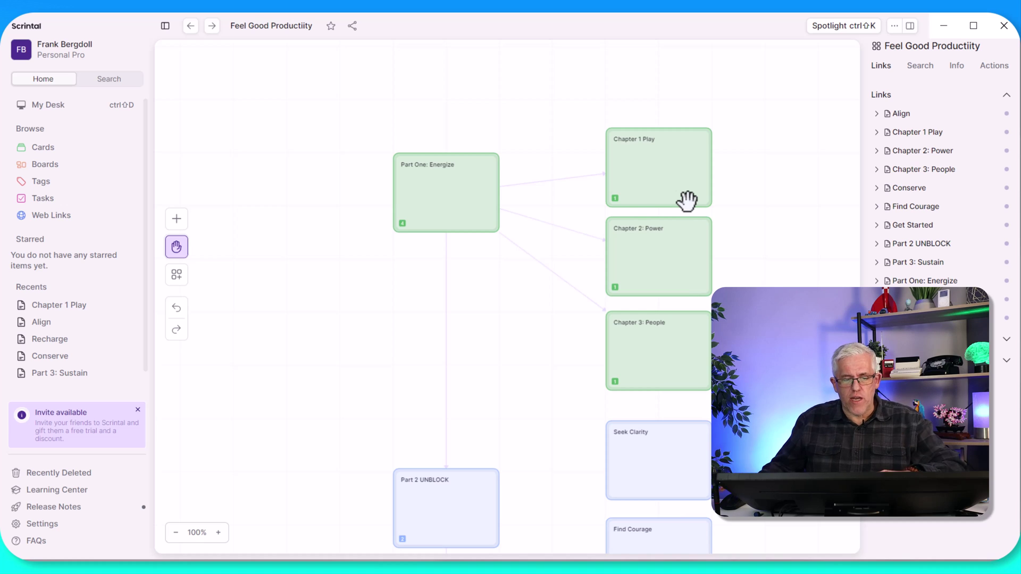
Turn off panning and nudge Part One: Energize slightly left, its links following
left_click(183, 251)
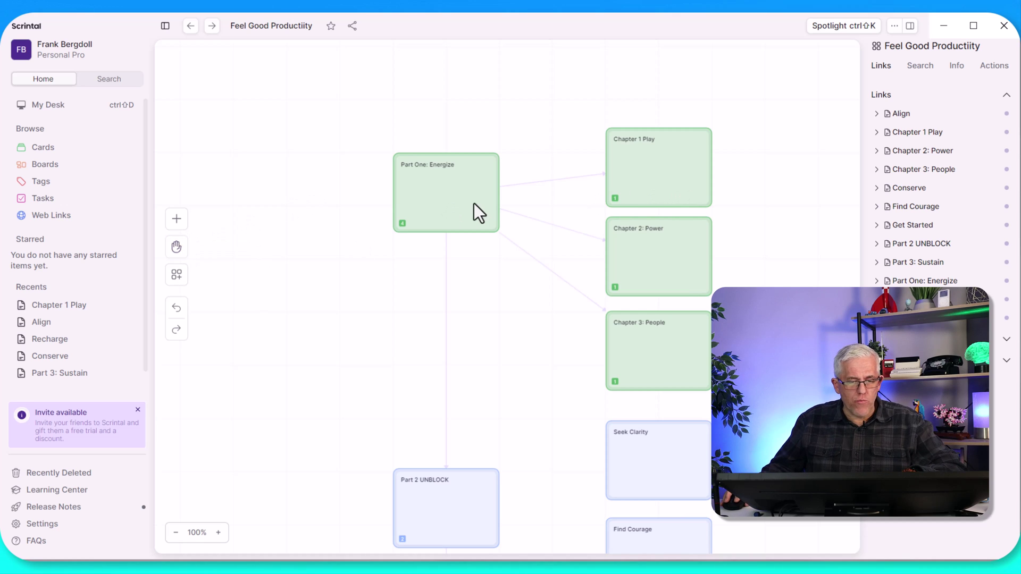
left_click_drag(474, 203, 416, 235)
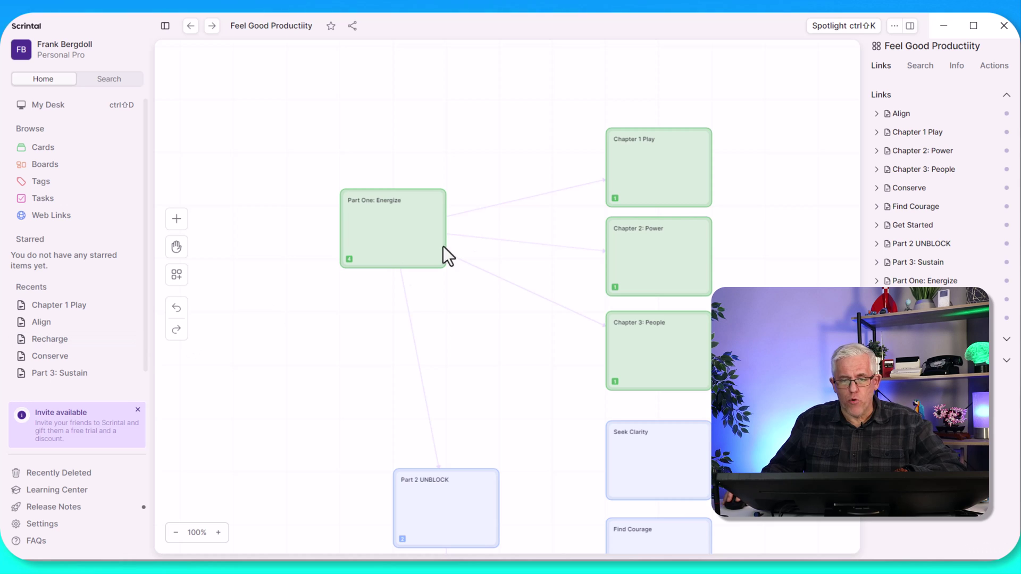
In Chapter 1 Play, add a Heading 1 'Play' with a new line below it
double_click(664, 177)
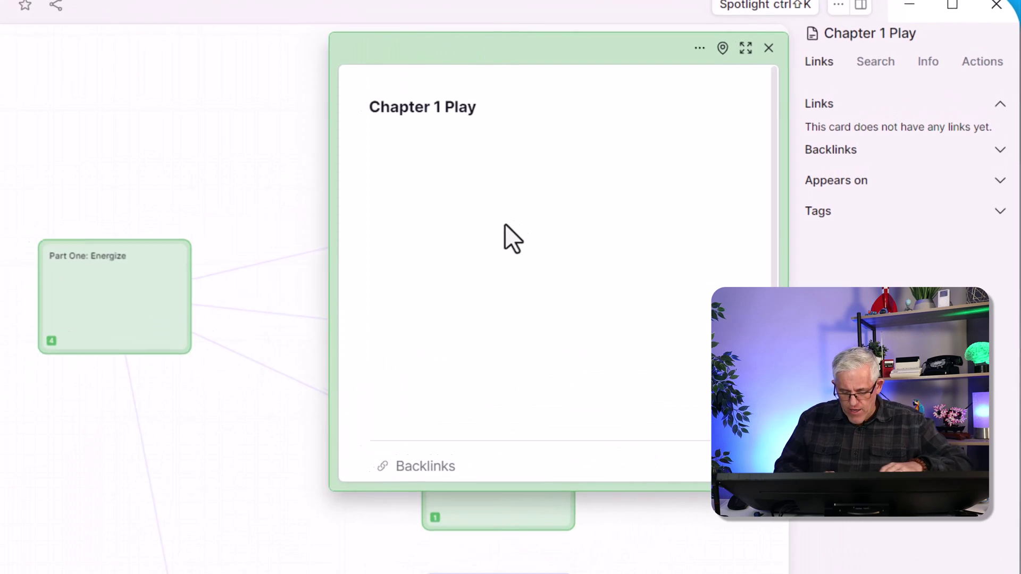
type("/")
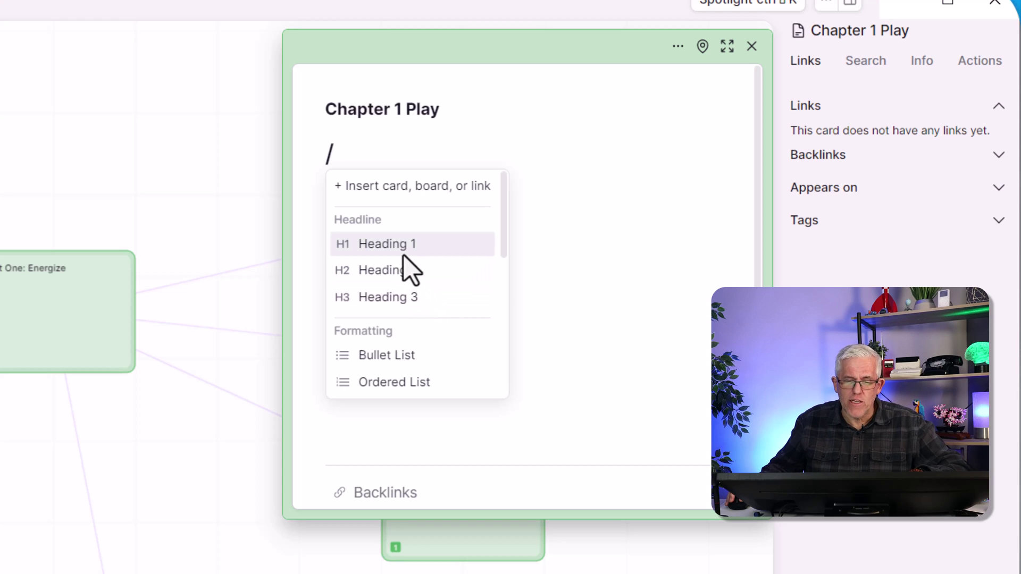
key("BackSpace")
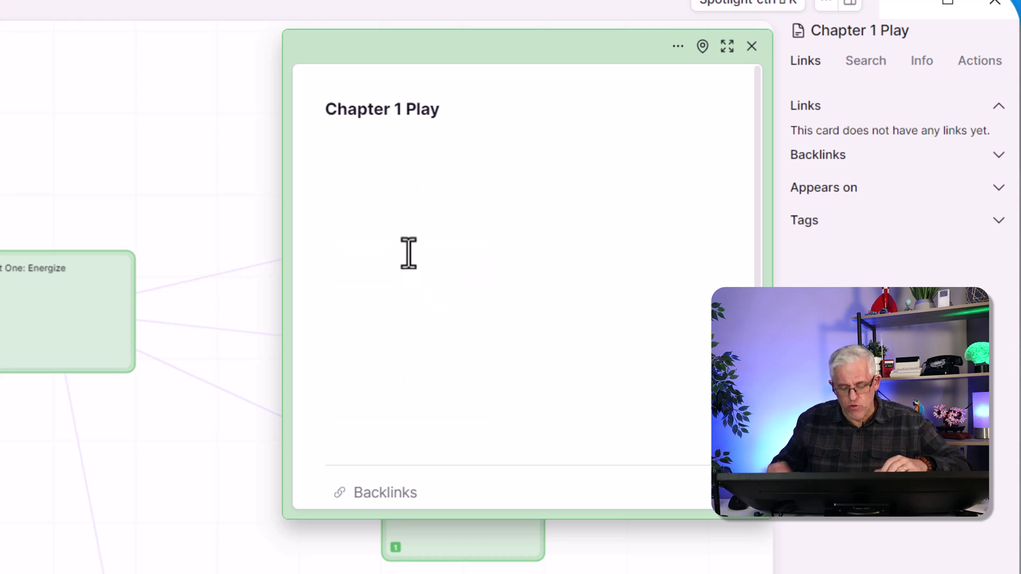
type("/h1")
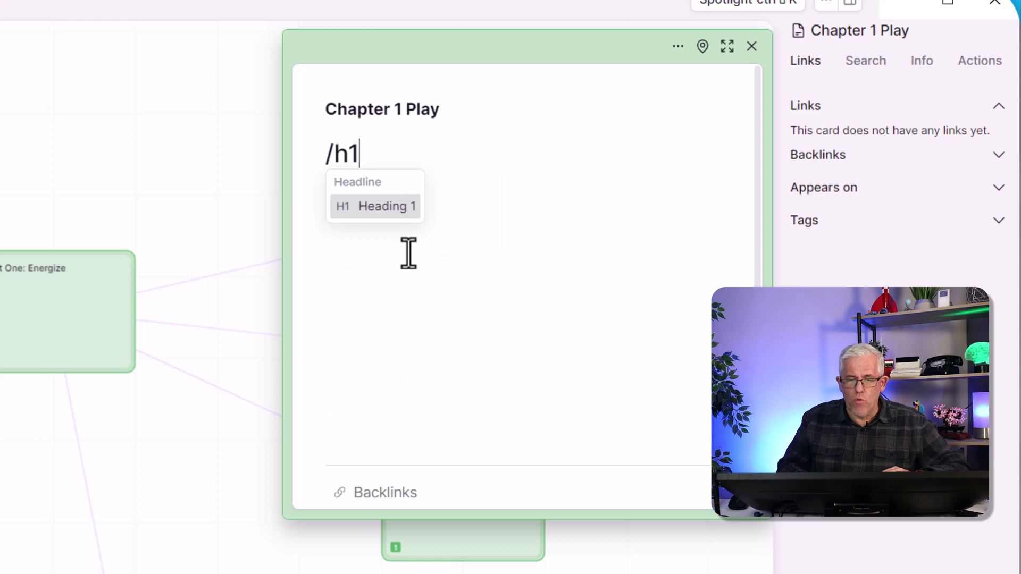
key("Return")
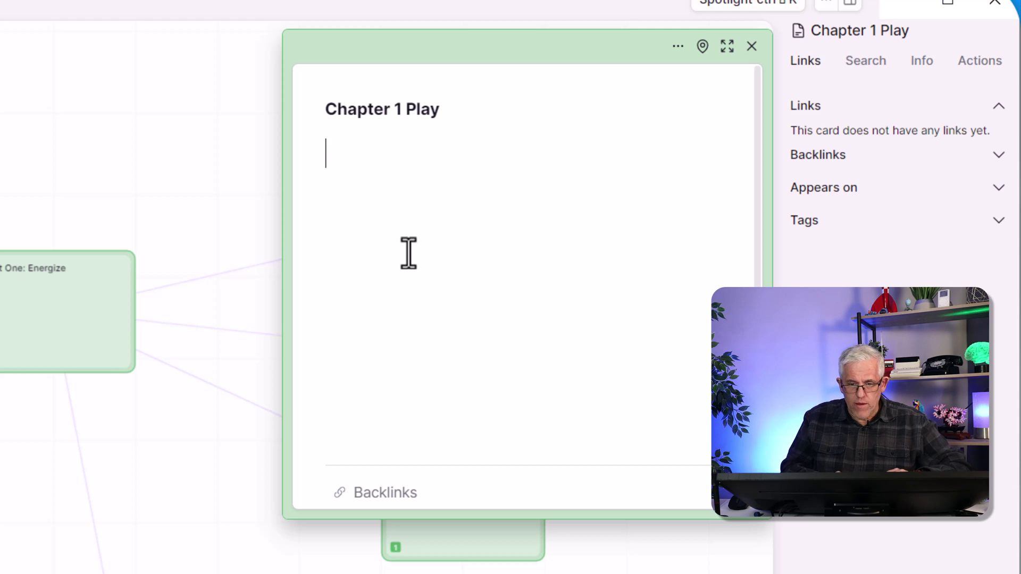
type("Play")
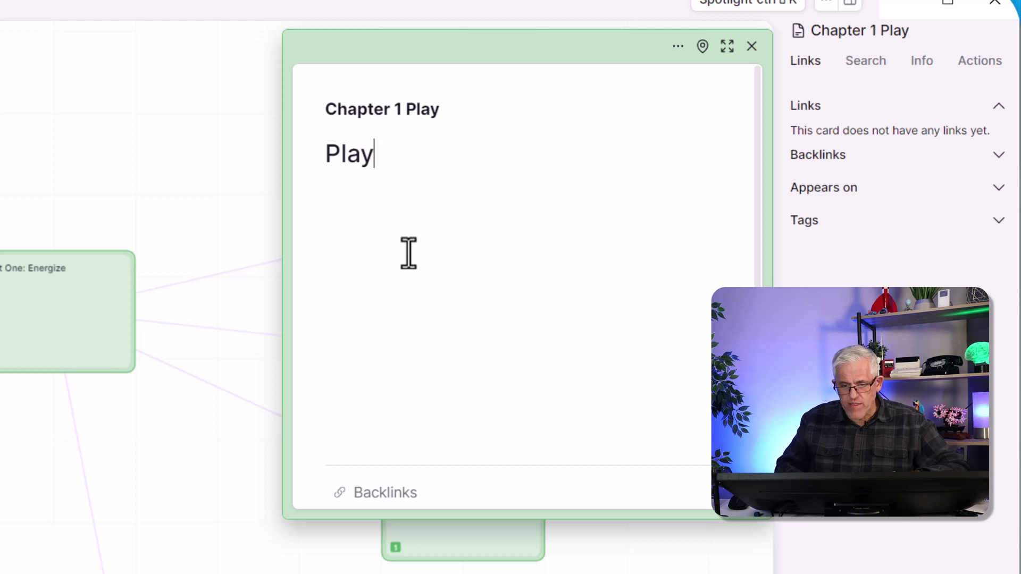
key("Return")
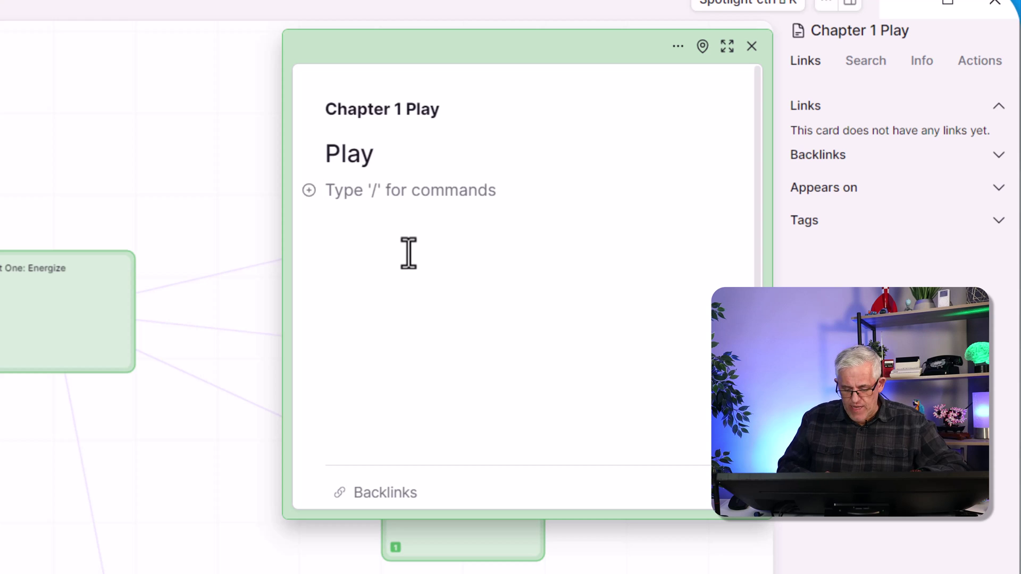
type("/")
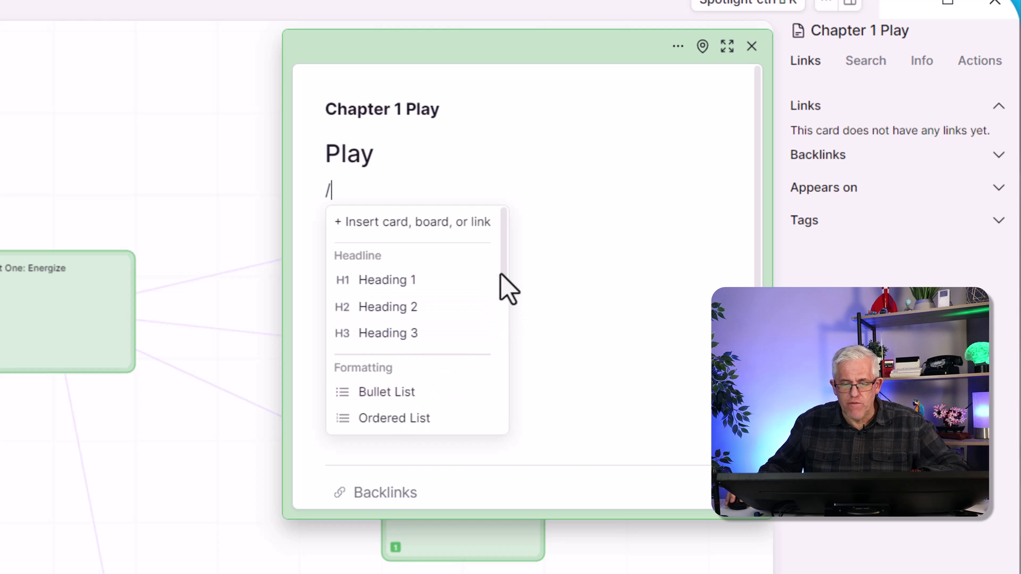
left_click_drag(502, 287, 500, 338)
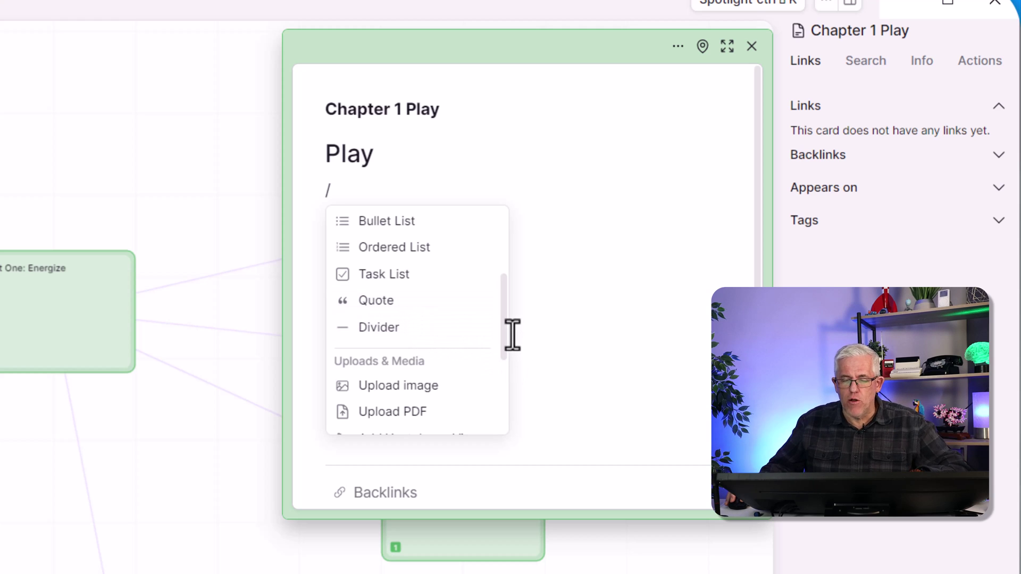
scroll(502, 328, "down", 2)
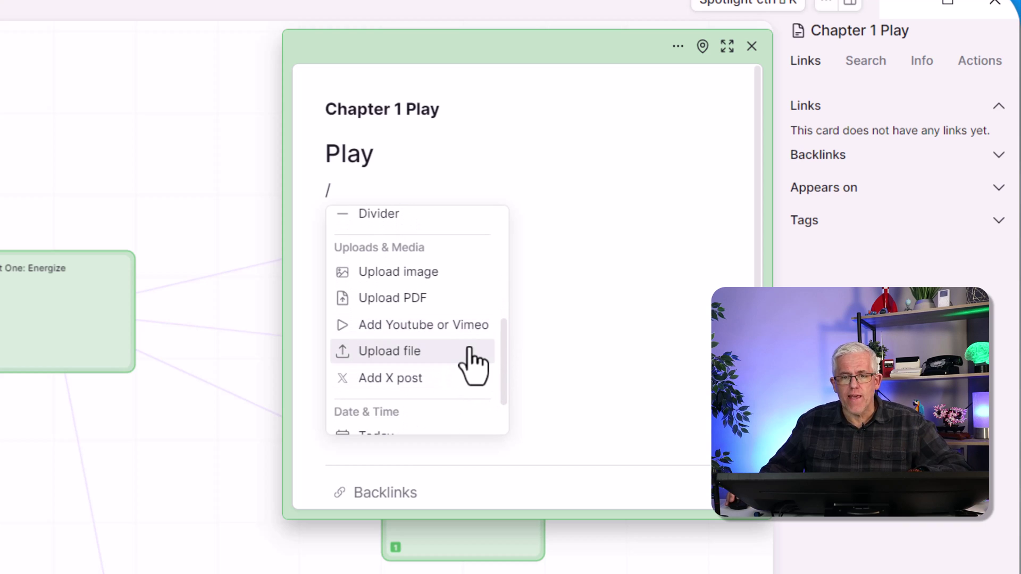
scroll(470, 354, "up", 6)
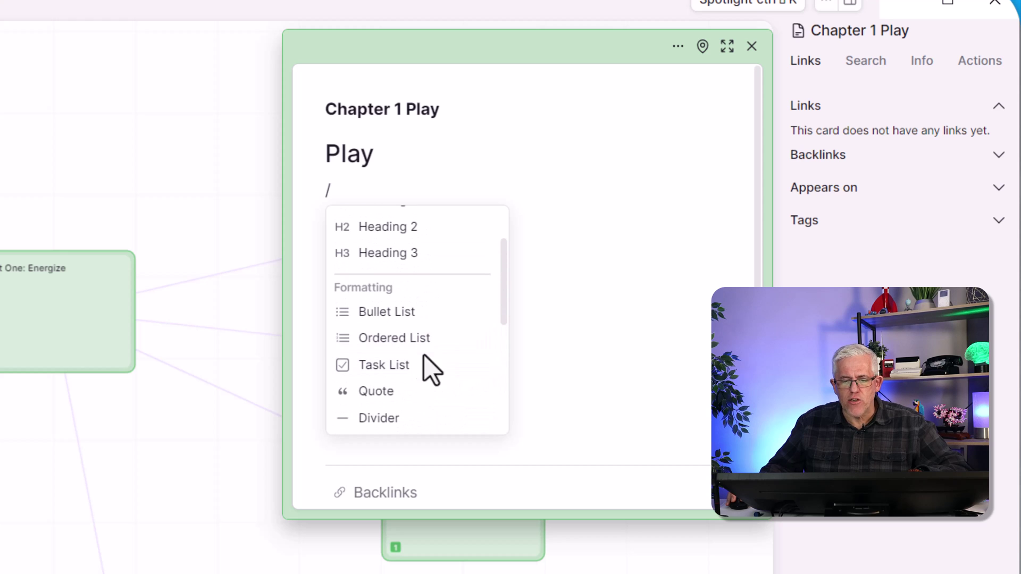
scroll(436, 360, "up", 2)
scroll(436, 363, "down", 5)
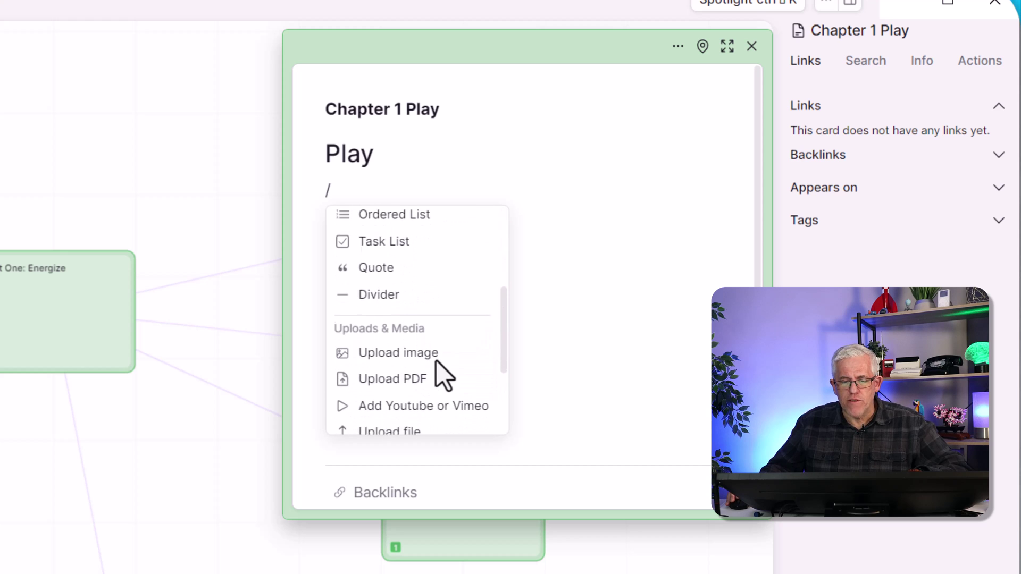
scroll(445, 376, "down", 3)
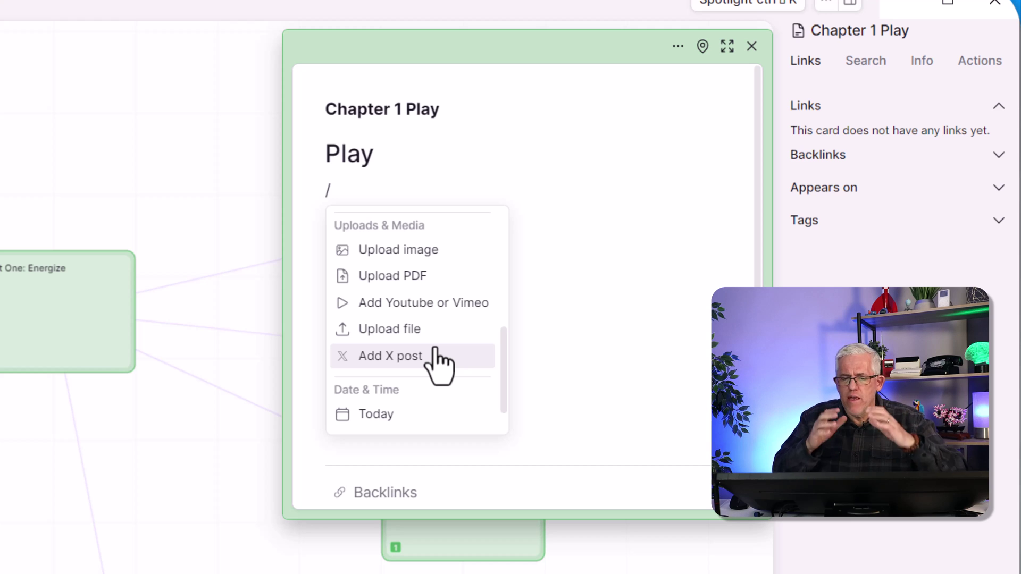
Embed the pasted YouTube video link under the Play heading
left_click(415, 308)
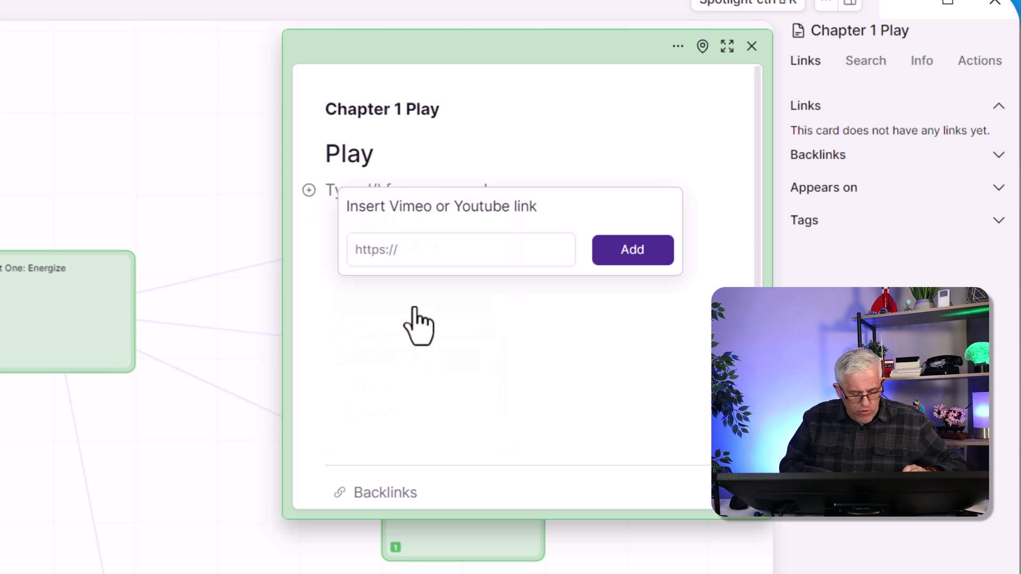
type("https://youtu.be/s6tLGo9yij0?si=9BdSlAa24i2-c354")
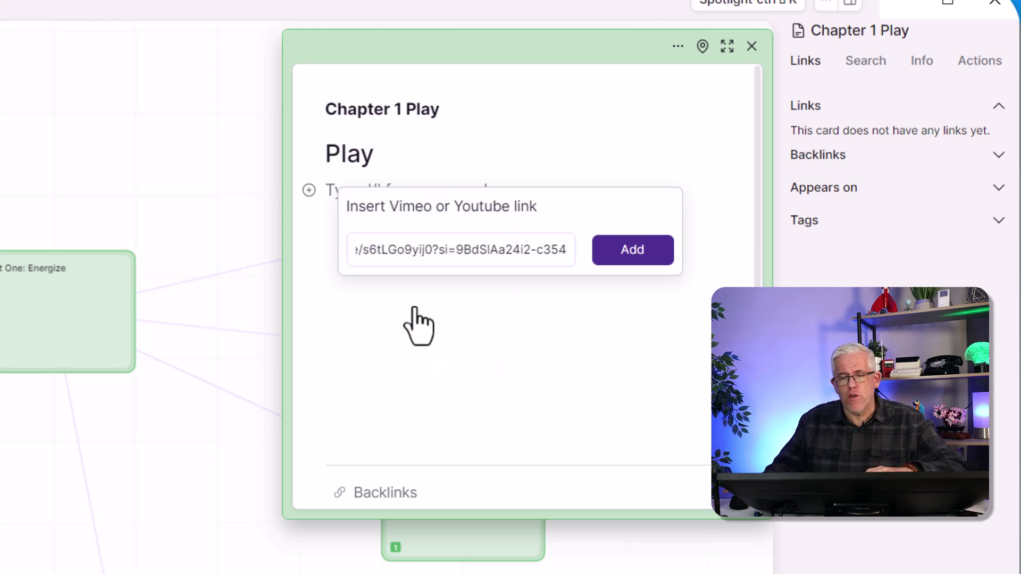
left_click(620, 251)
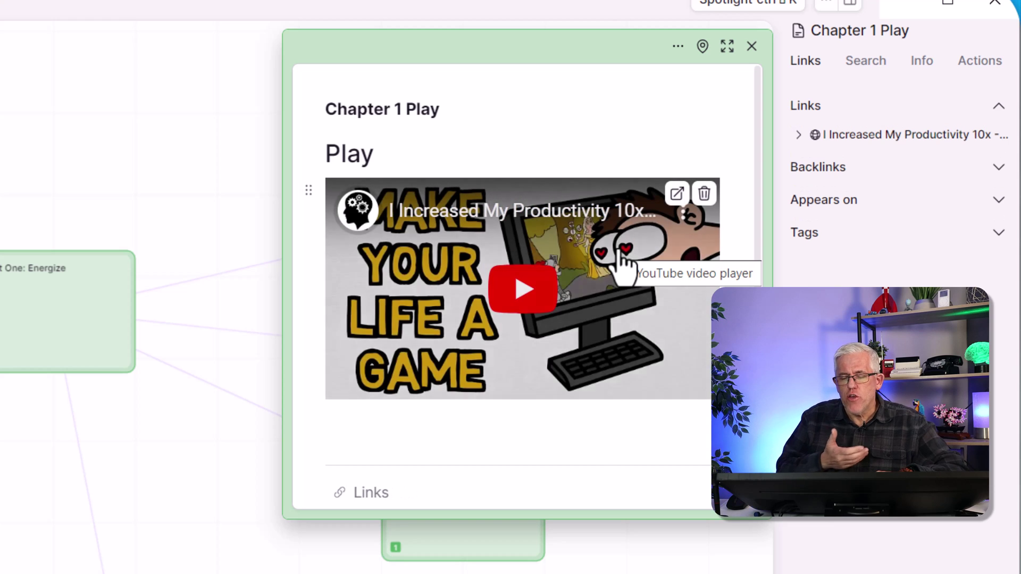
Play and pause the embedded YouTube video to check it works
left_click(537, 308)
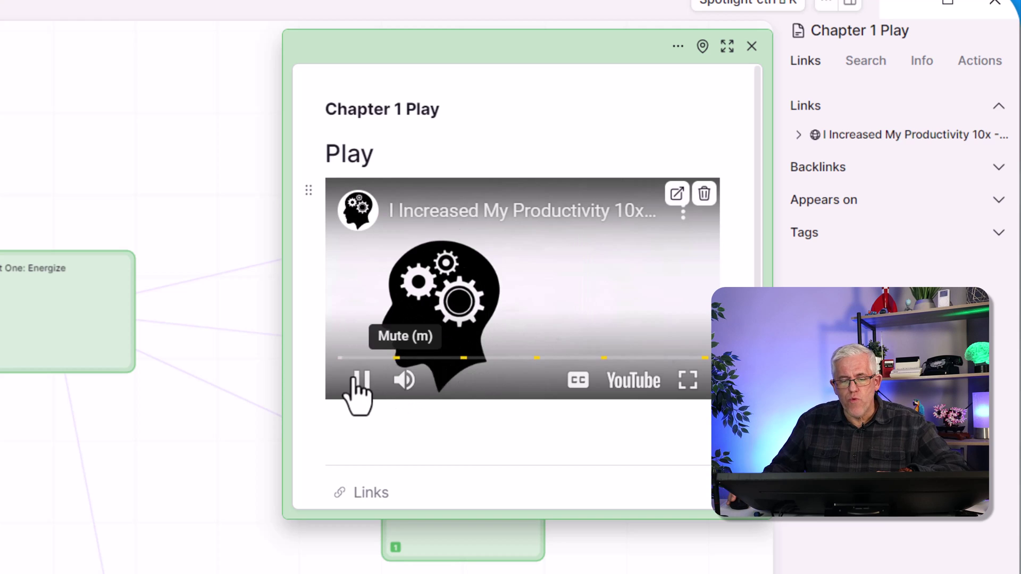
left_click(354, 378)
left_click(353, 379)
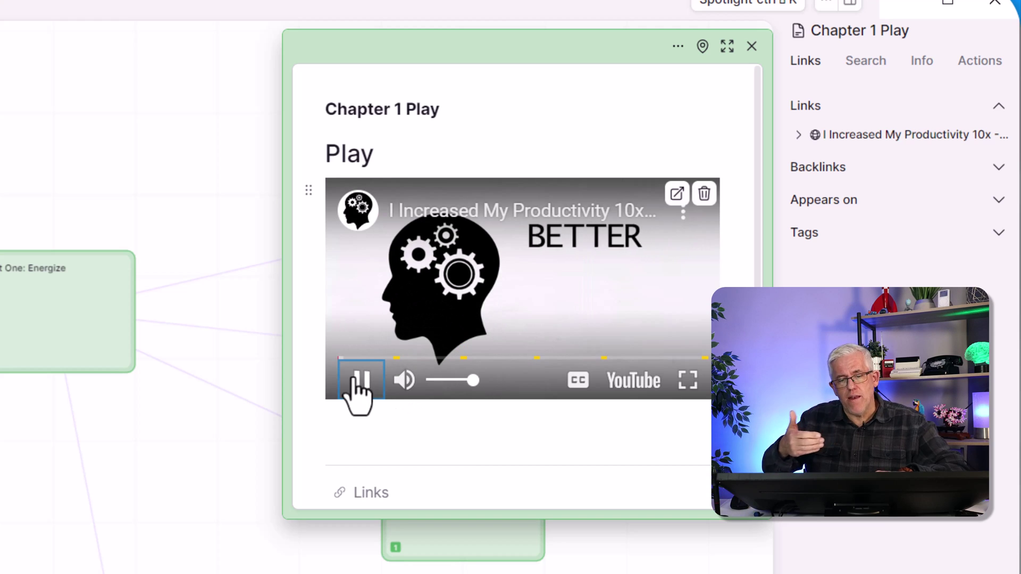
left_click(354, 379)
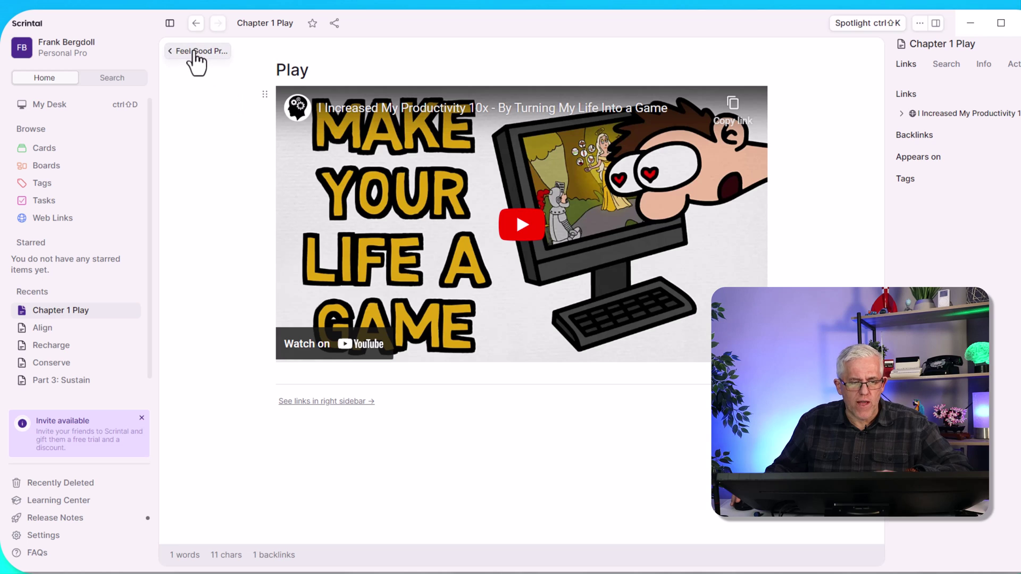
Return to the Feel Good Productivity board and close the Chapter 1 Play side panel
left_click(194, 51)
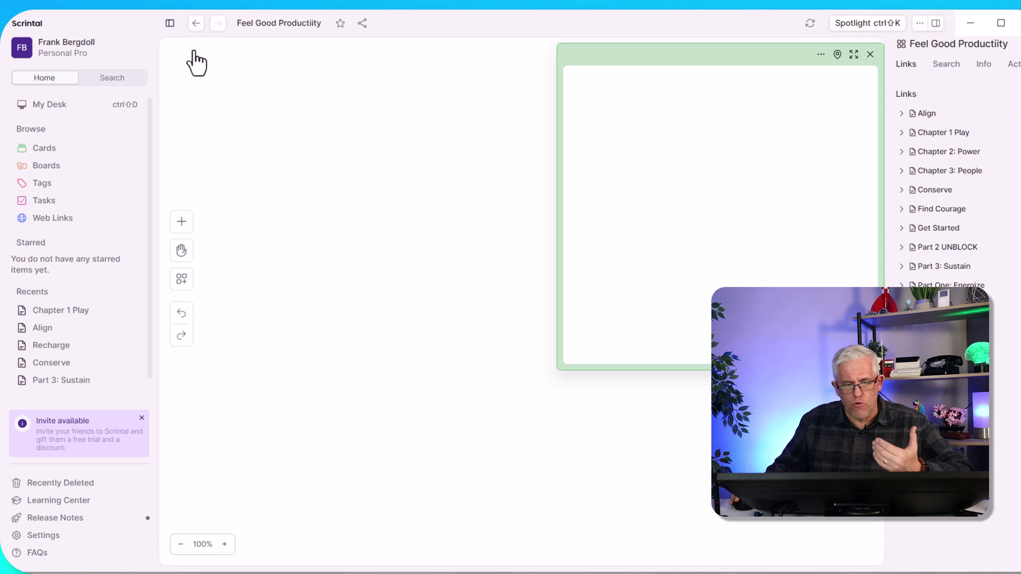
left_click(870, 54)
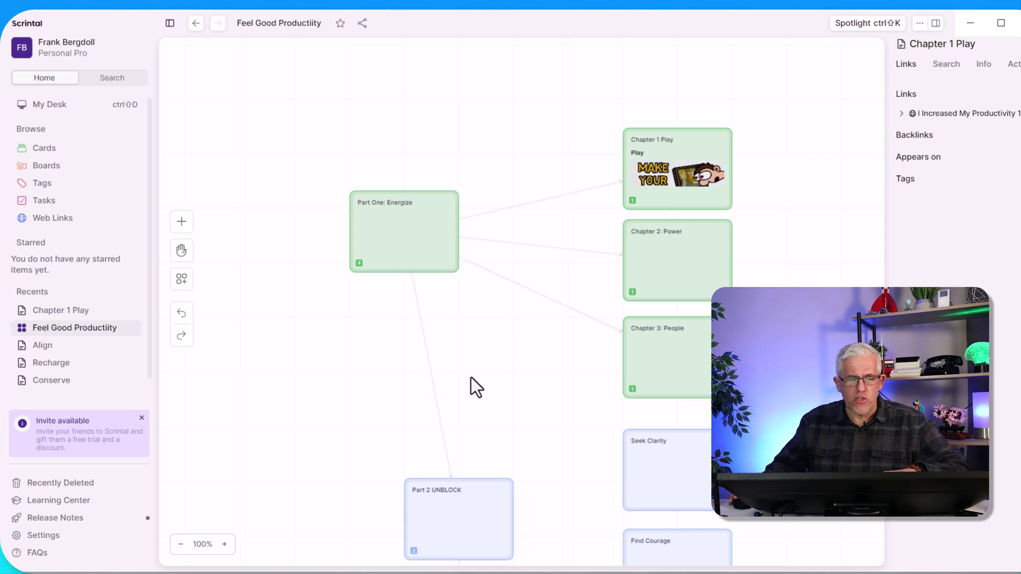
Create a free text box on the board reading 'Feel Good Productivity'
right_click(360, 98)
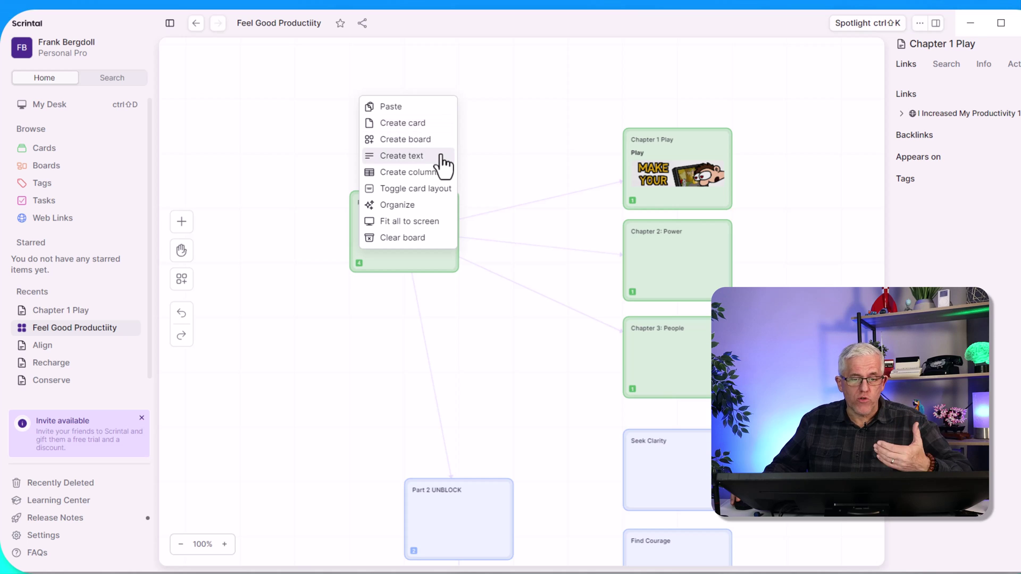
left_click(424, 157)
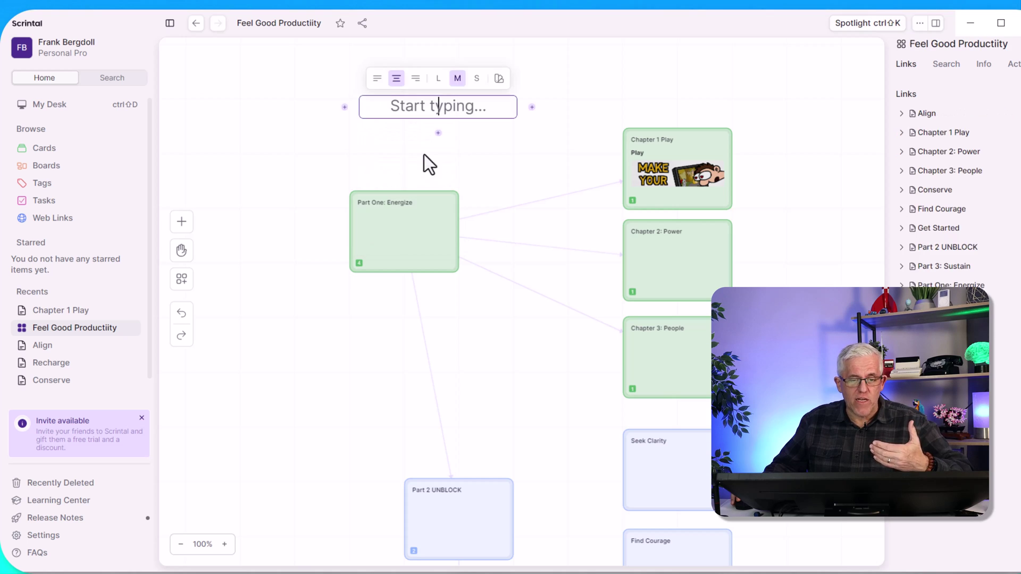
type("F")
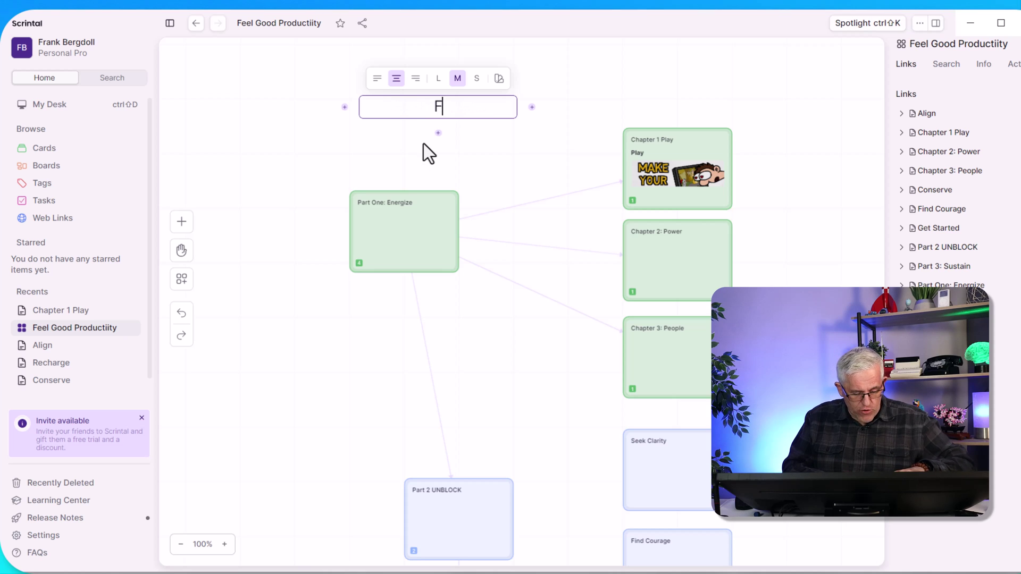
type("eel Good")
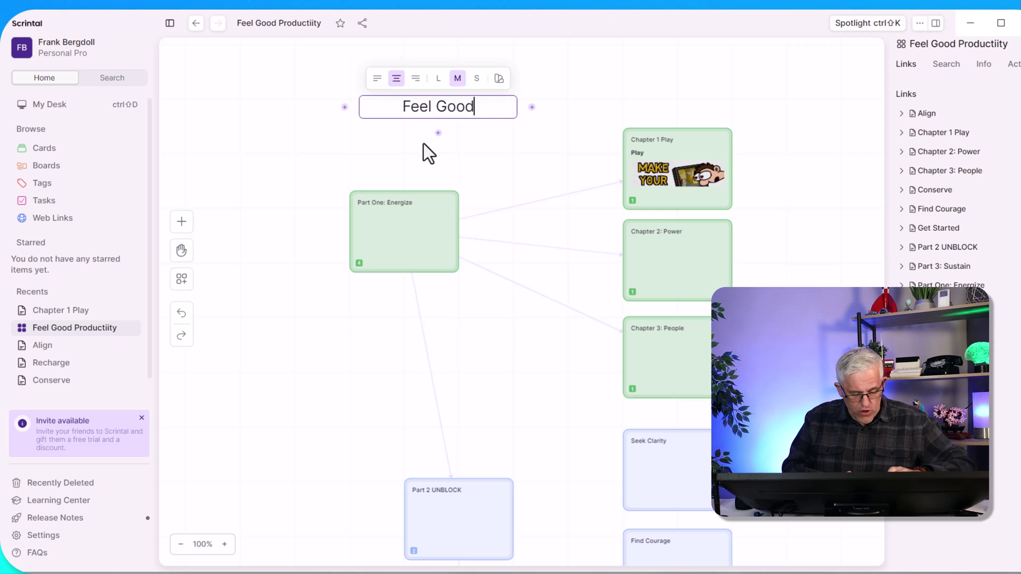
type(" Produ")
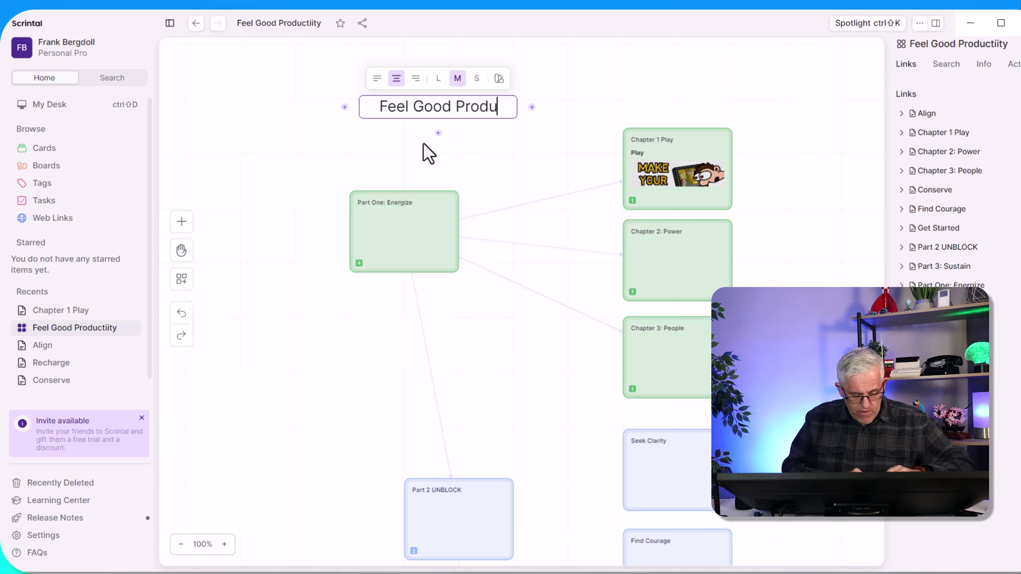
type("ctivity")
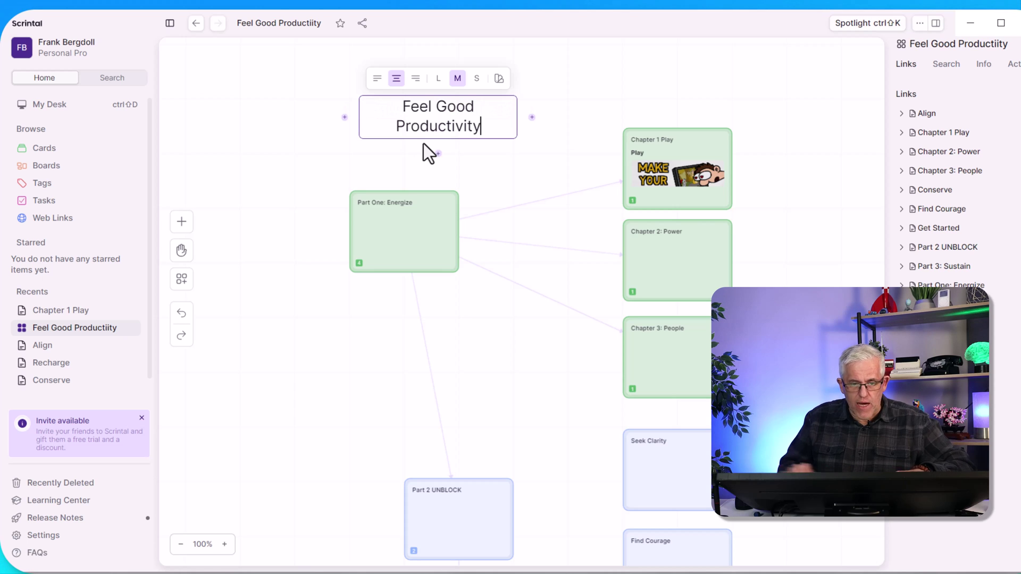
Make the title size L and orange, and move it to the board's top-left
left_click(439, 79)
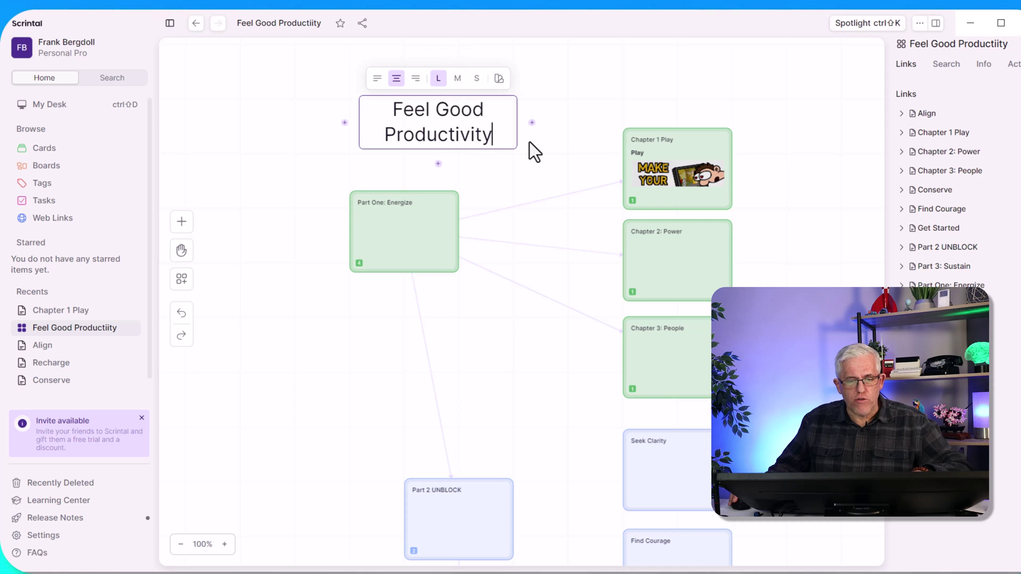
left_click(499, 78)
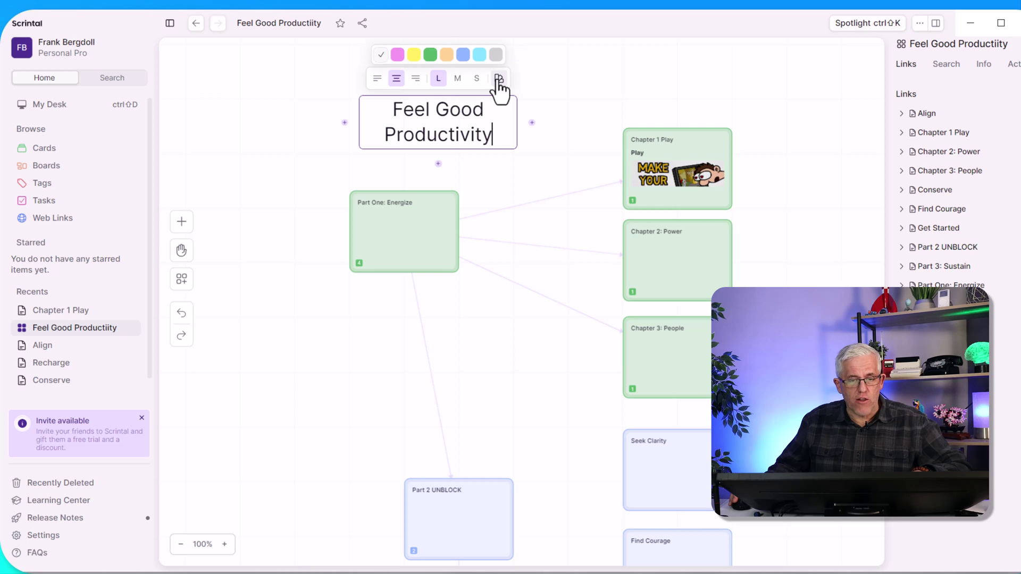
left_click(446, 55)
left_click(378, 153)
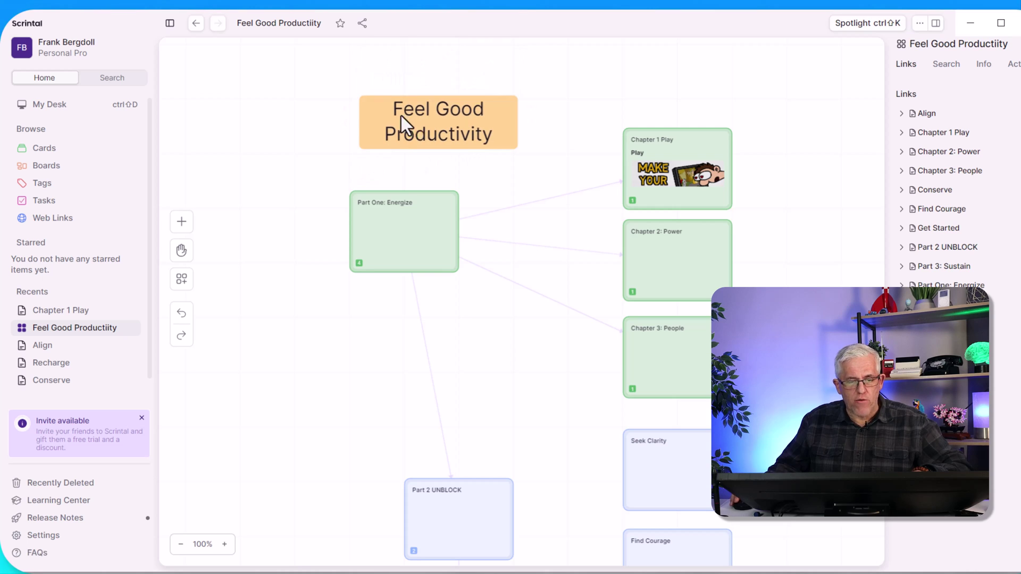
left_click_drag(401, 116, 290, 92)
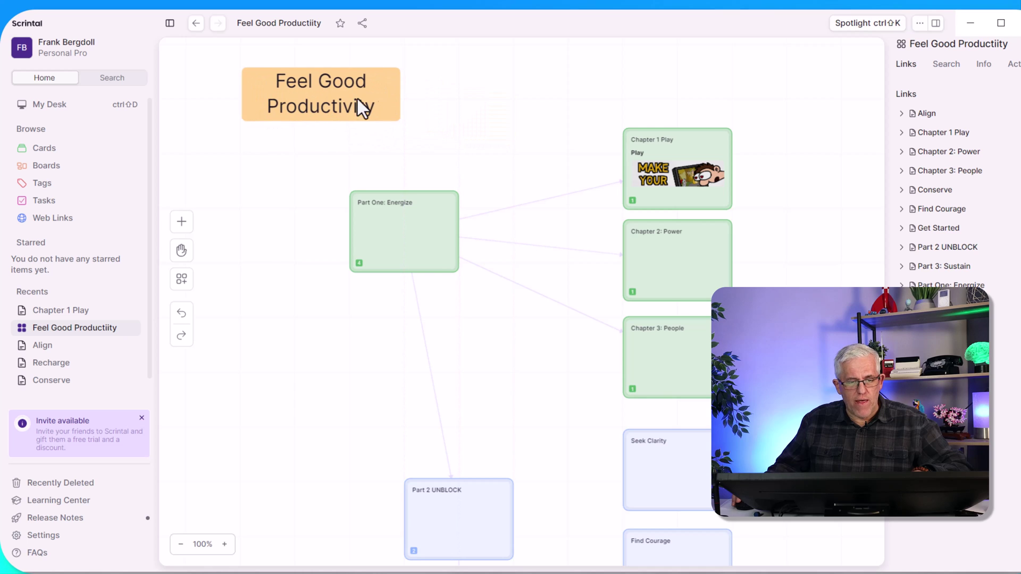